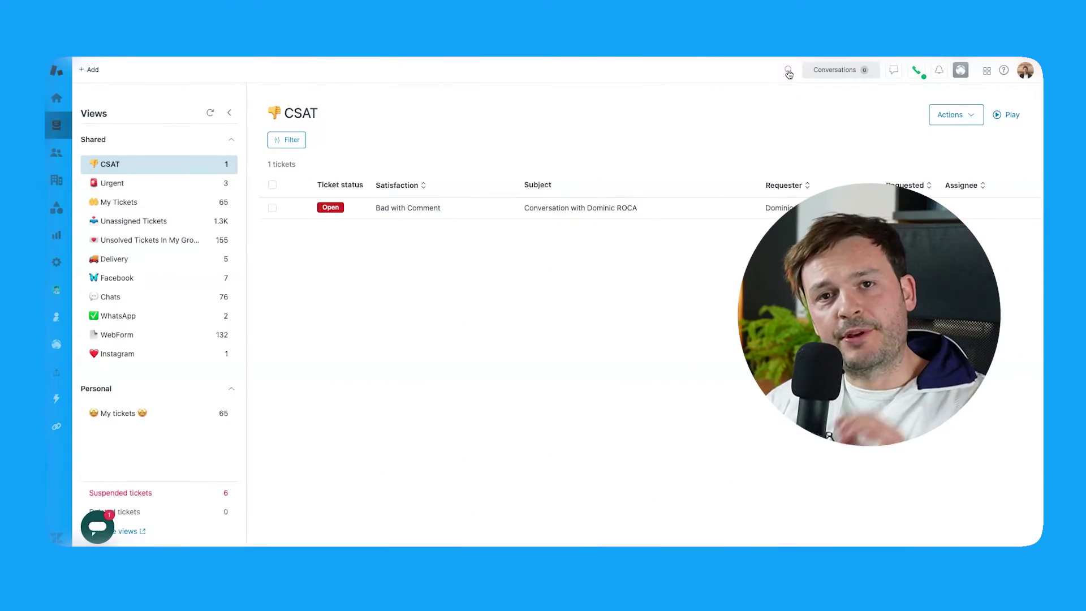
Step: Search for the requester's e-mail and open the matching user's profile with their 126 requested tickets
left_click(788, 71)
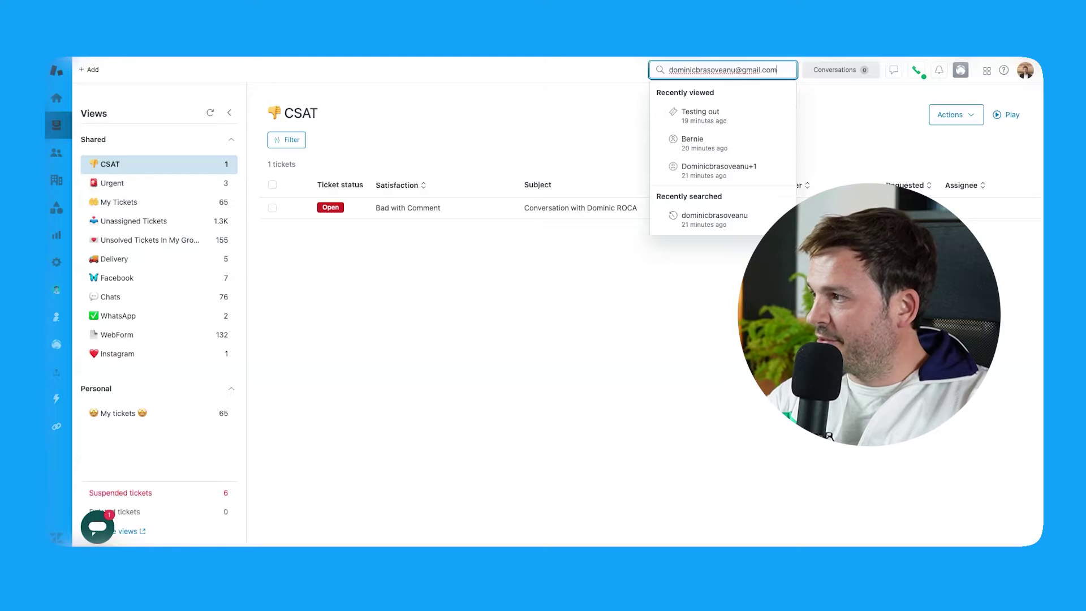
key("Return")
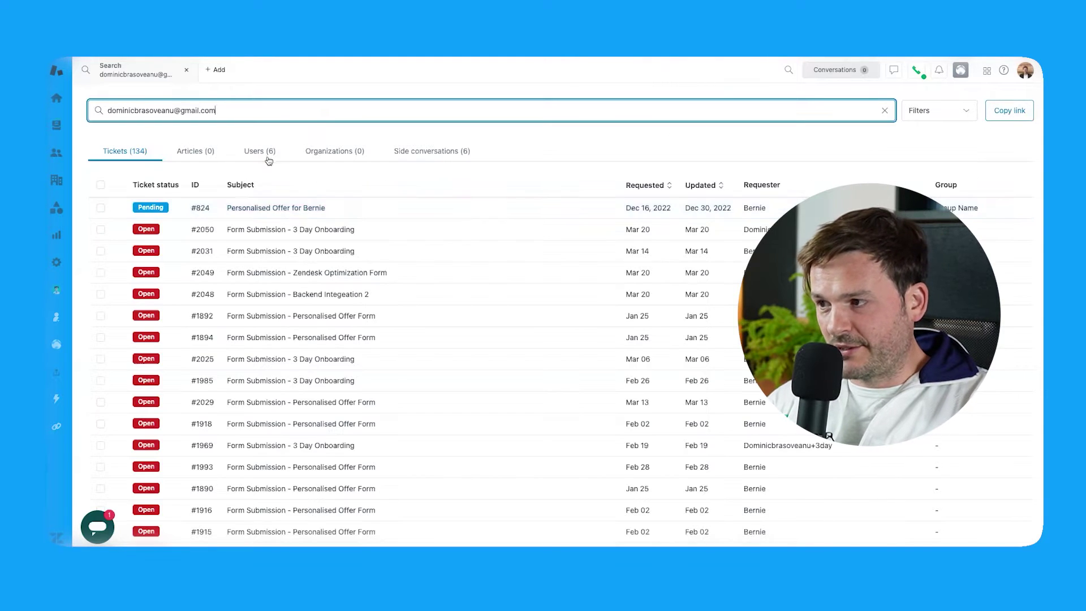
left_click(268, 158)
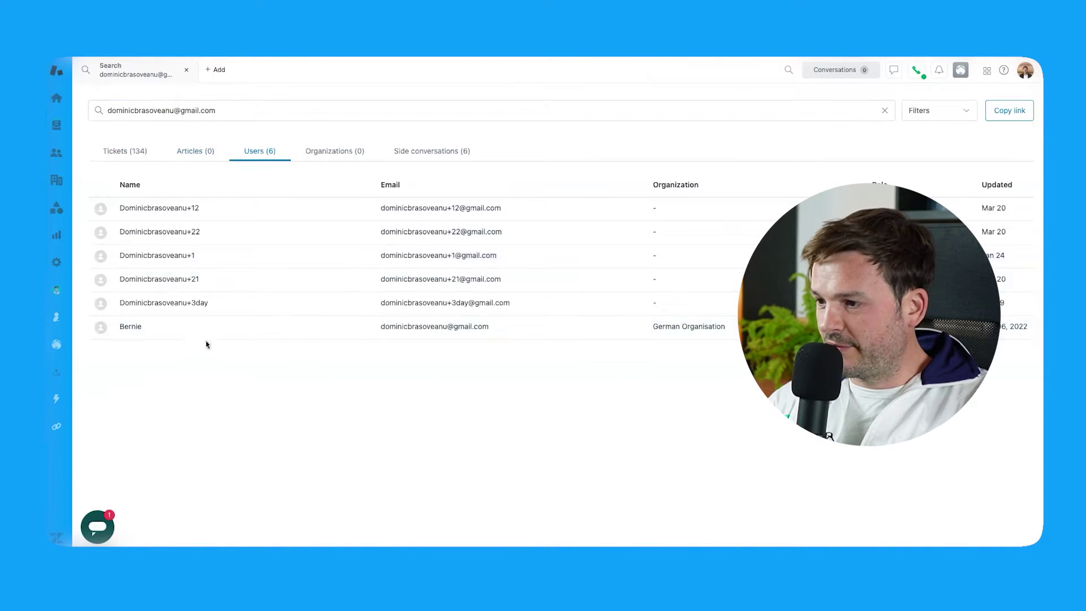
left_click(486, 327)
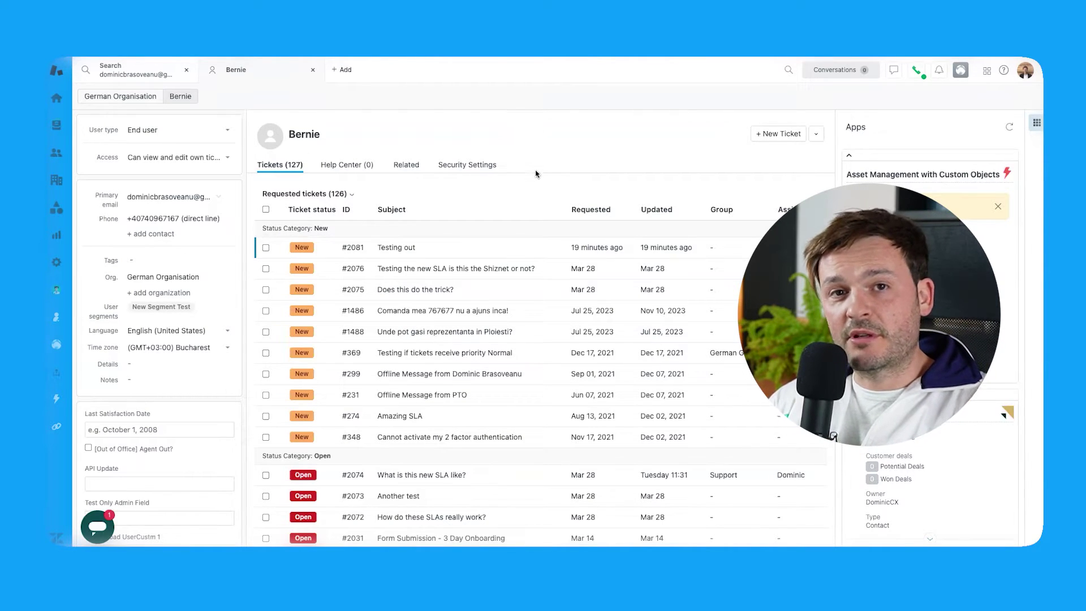
Step: Go to Admin Center and expand Objects and rules to reach Business rules > Triggers
left_click(987, 72)
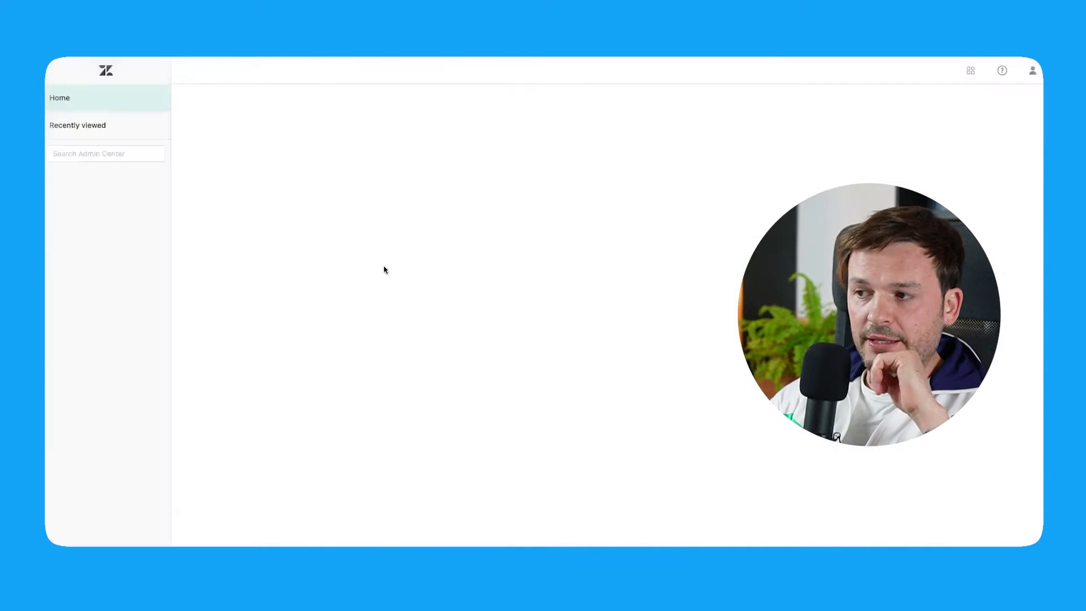
left_click(114, 292)
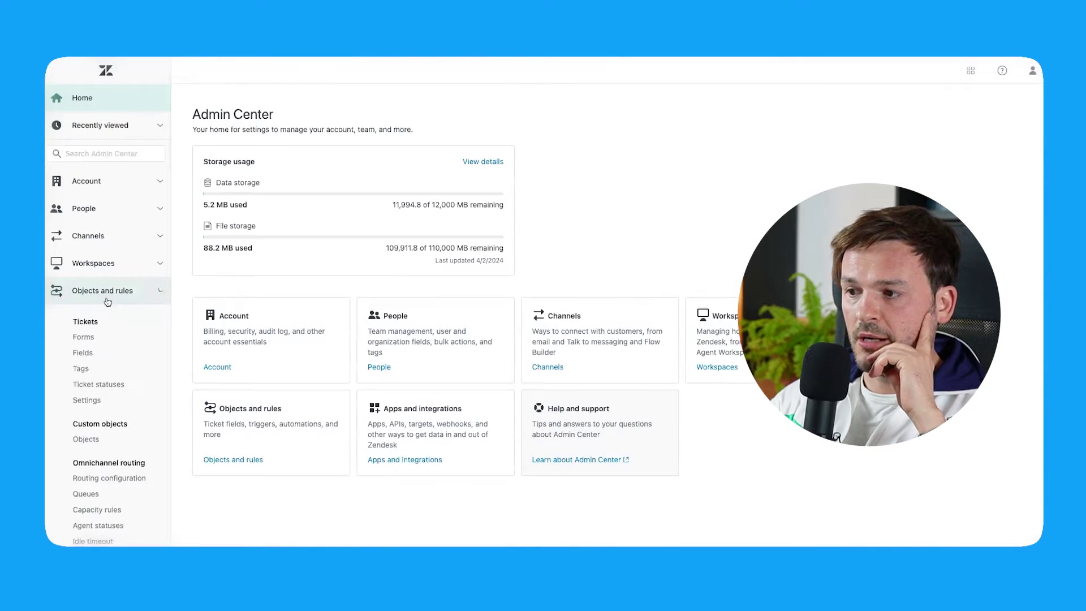
scroll(131, 342, "down", 3)
scroll(131, 343, "down", 4)
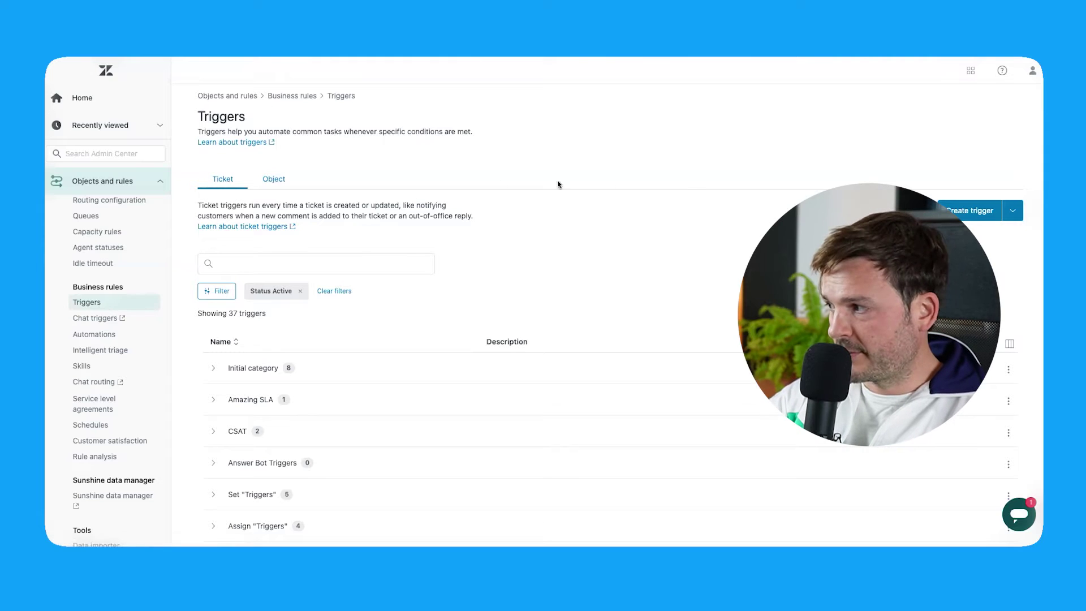
Step: Create a trigger named 'Notify customer via text/SMS message' in the Initial category
left_click(978, 220)
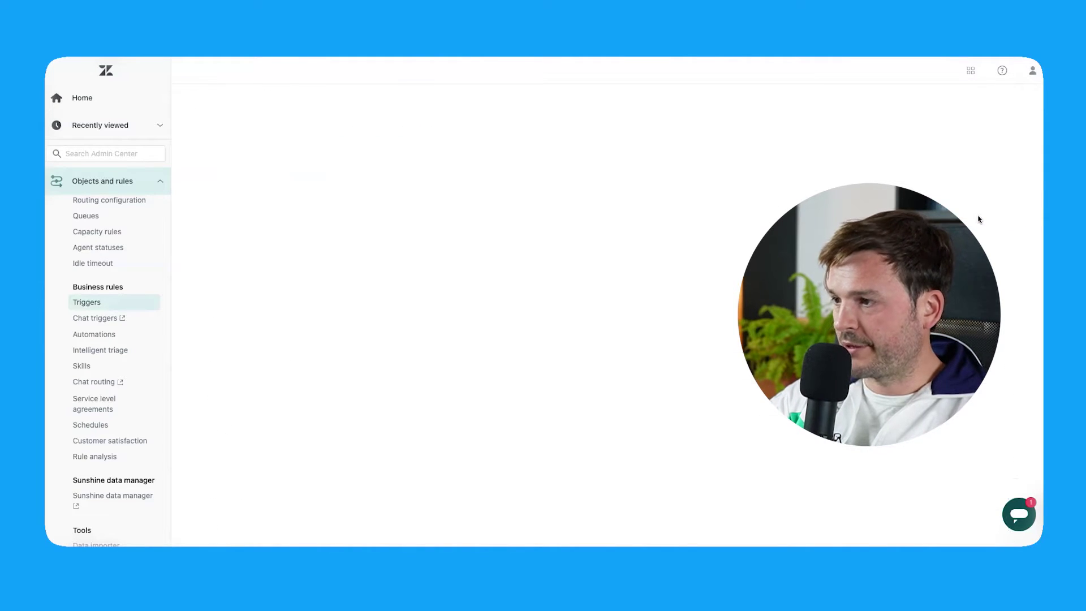
left_click(259, 199)
type("N")
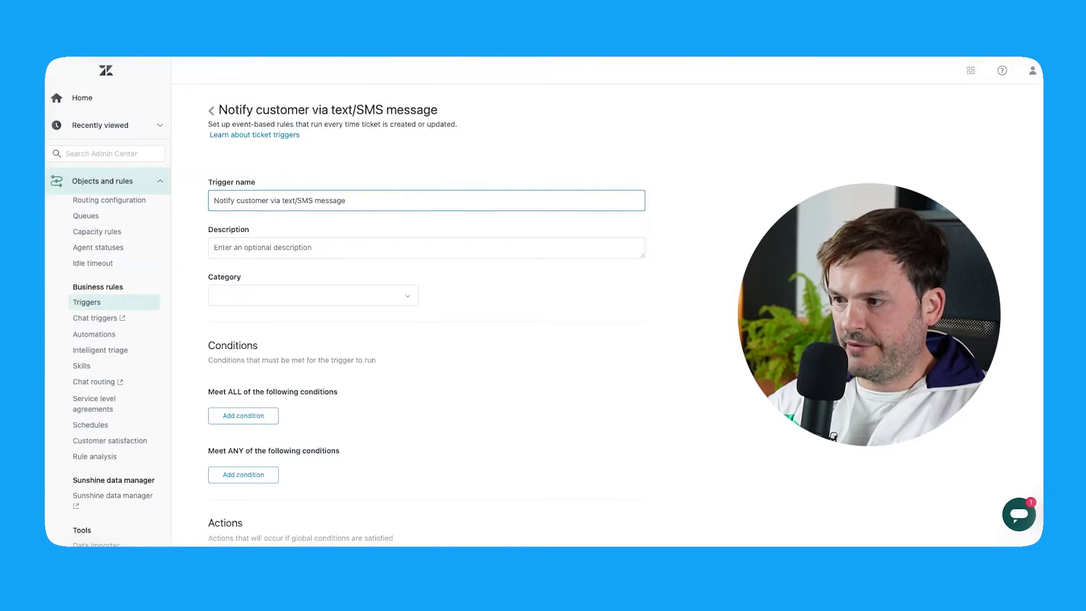
left_click(333, 244)
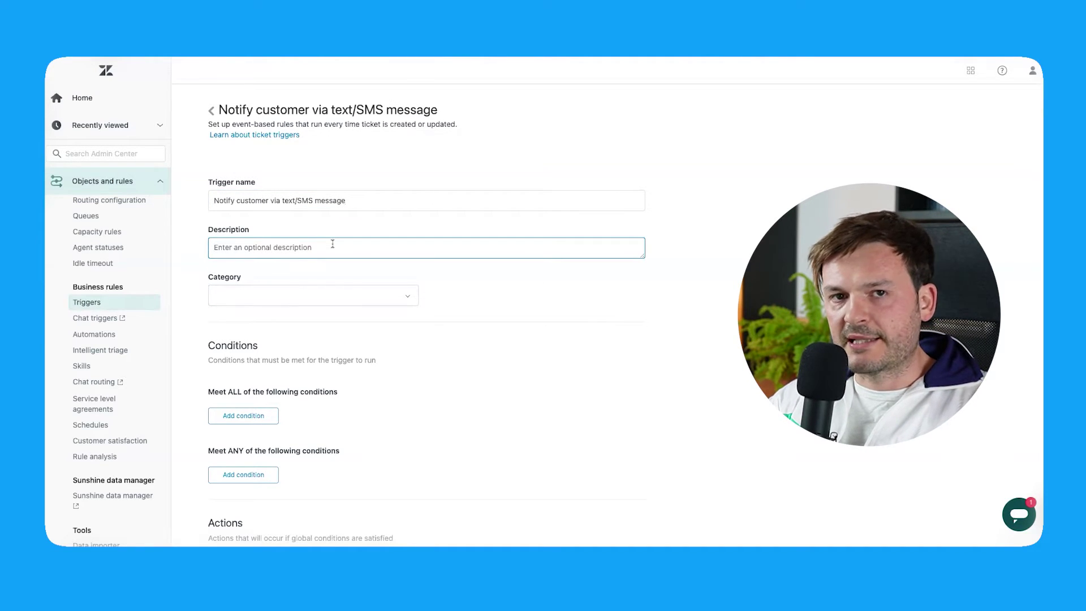
left_click(293, 298)
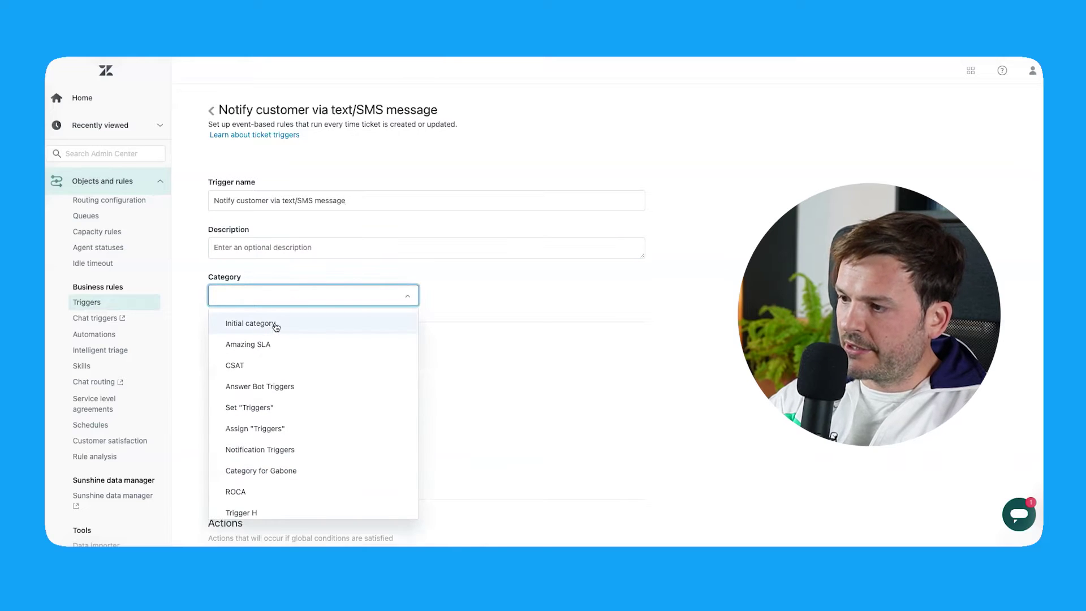
left_click(276, 327)
scroll(361, 307, "down", 2)
Step: Add the required condition Ticket Is Created
left_click(267, 304)
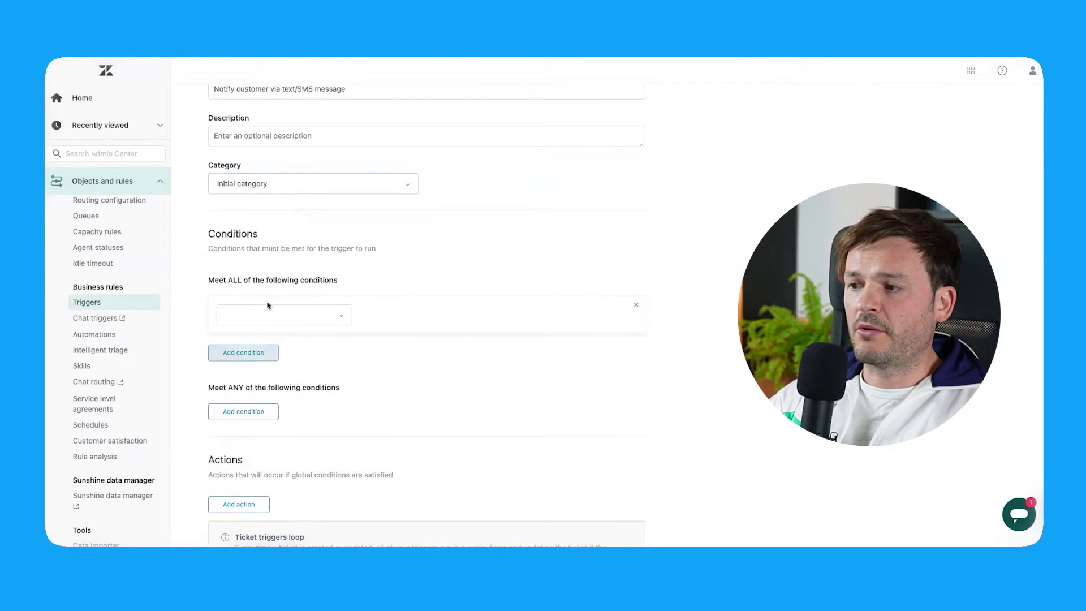
left_click(299, 323)
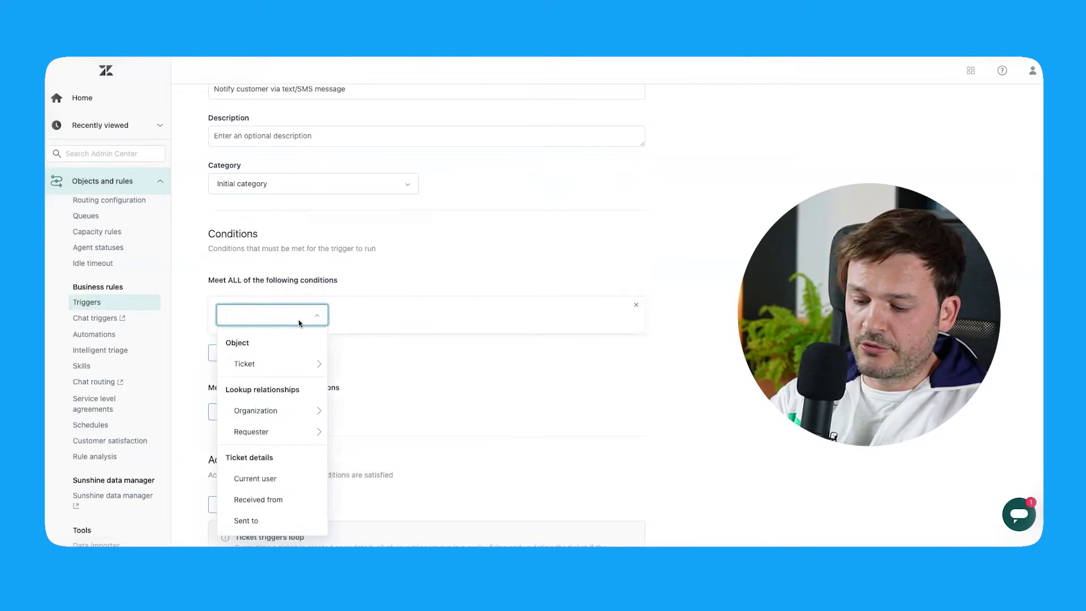
type("ticket")
left_click(249, 342)
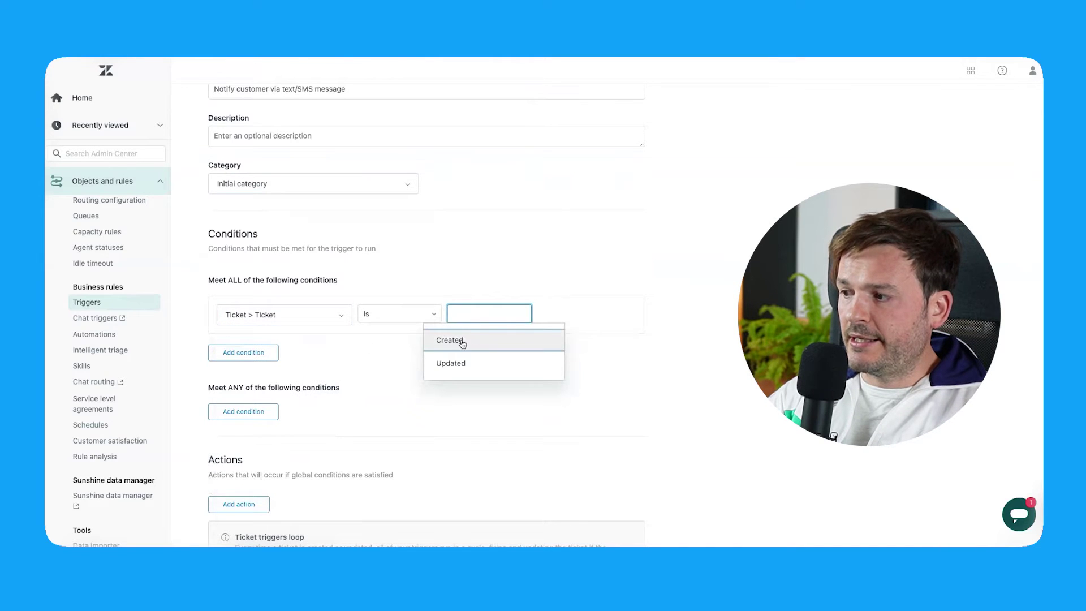
left_click(462, 342)
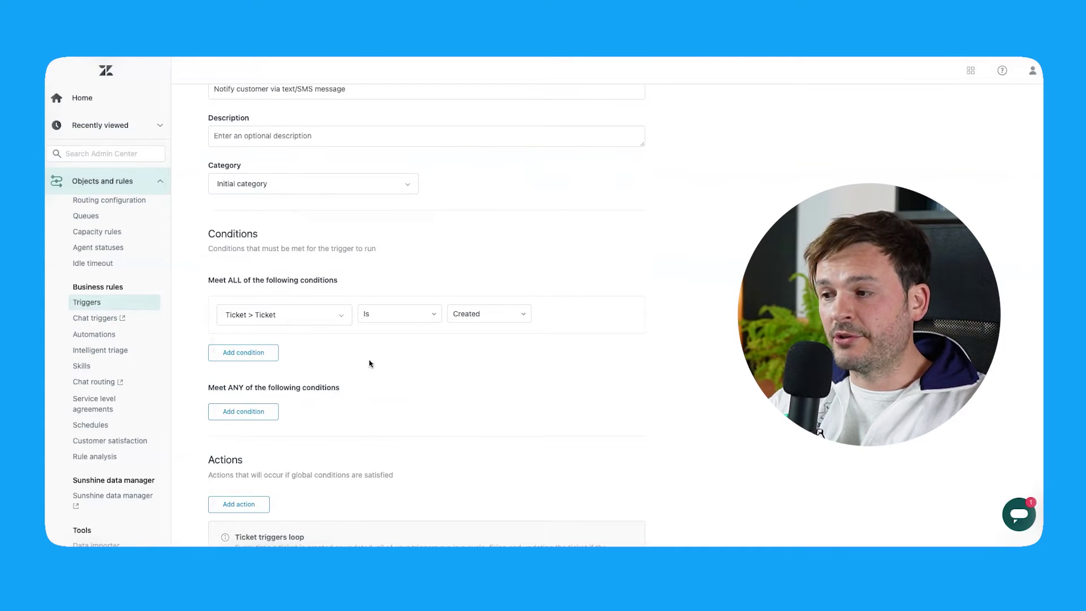
Step: Add a second condition requiring Tags contains at least one of 'test'
left_click(267, 354)
left_click(287, 365)
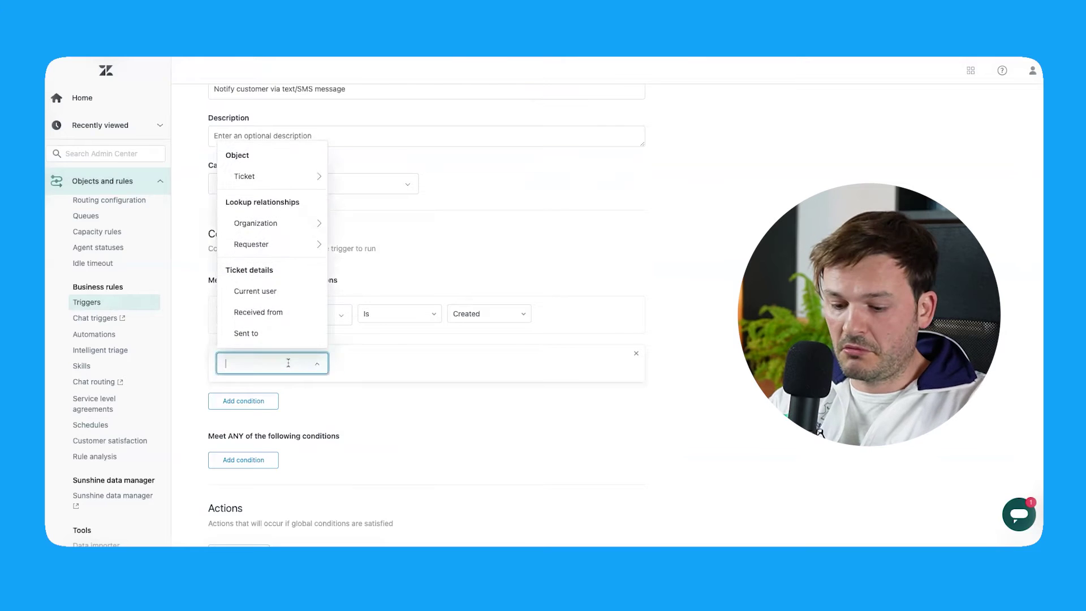
type("tag")
left_click(261, 396)
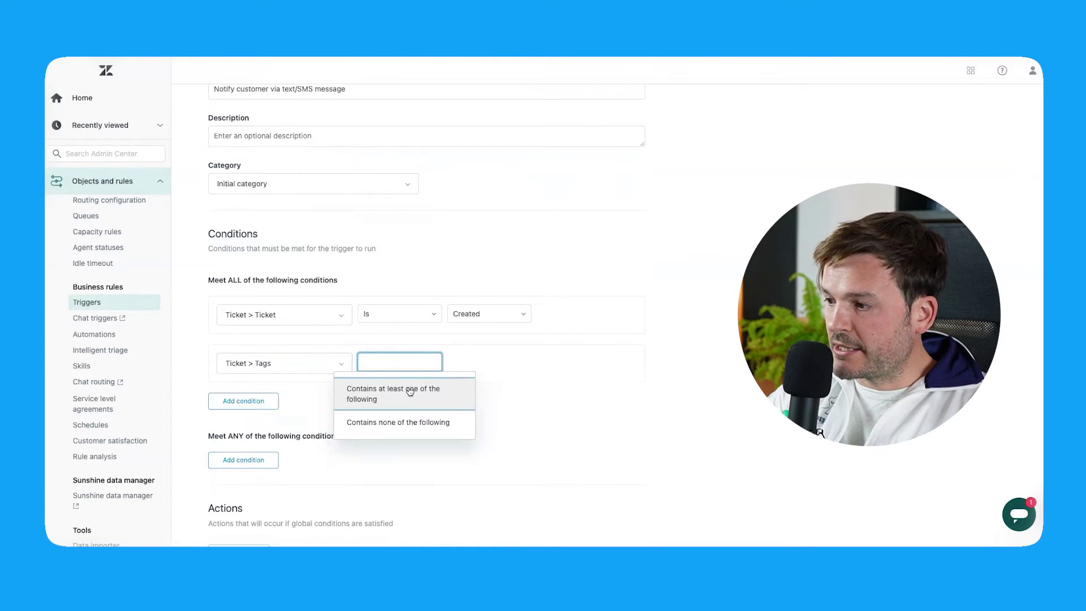
left_click(406, 393)
type("tes")
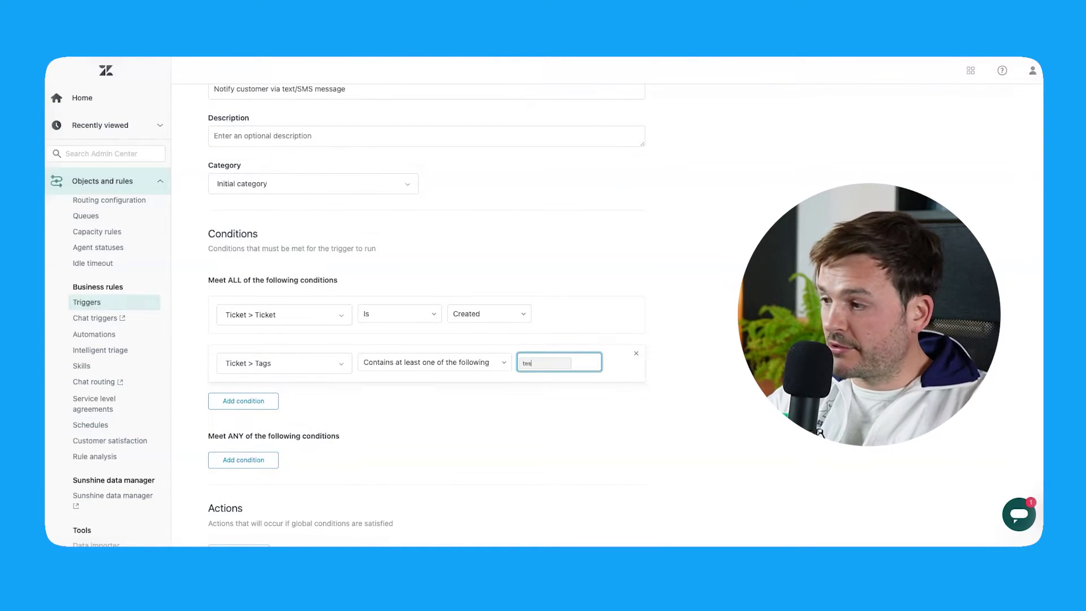
type("t")
key("Return")
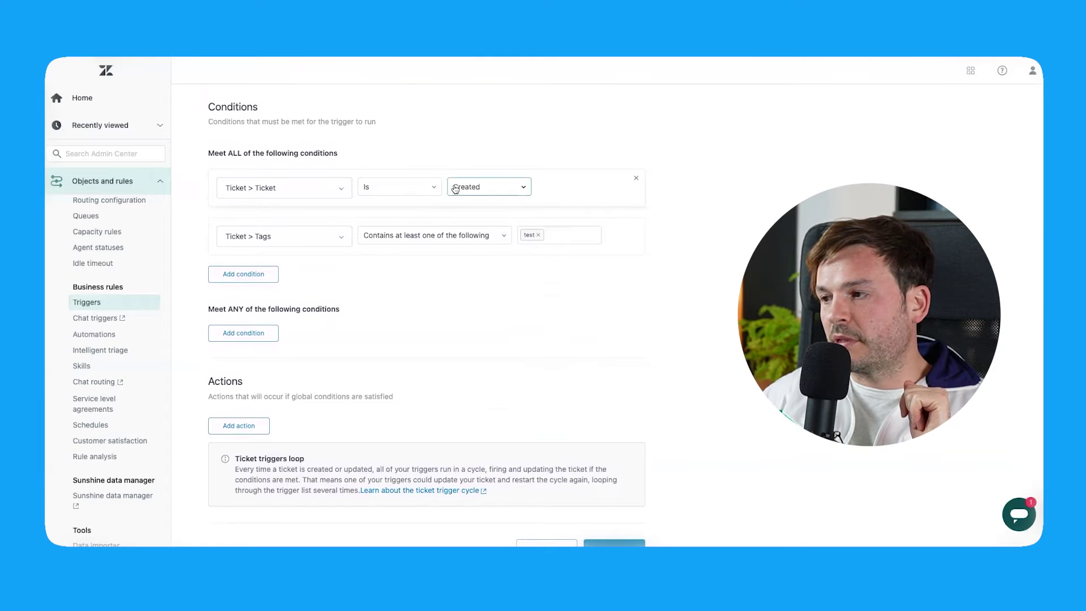
scroll(282, 348, "down", 1)
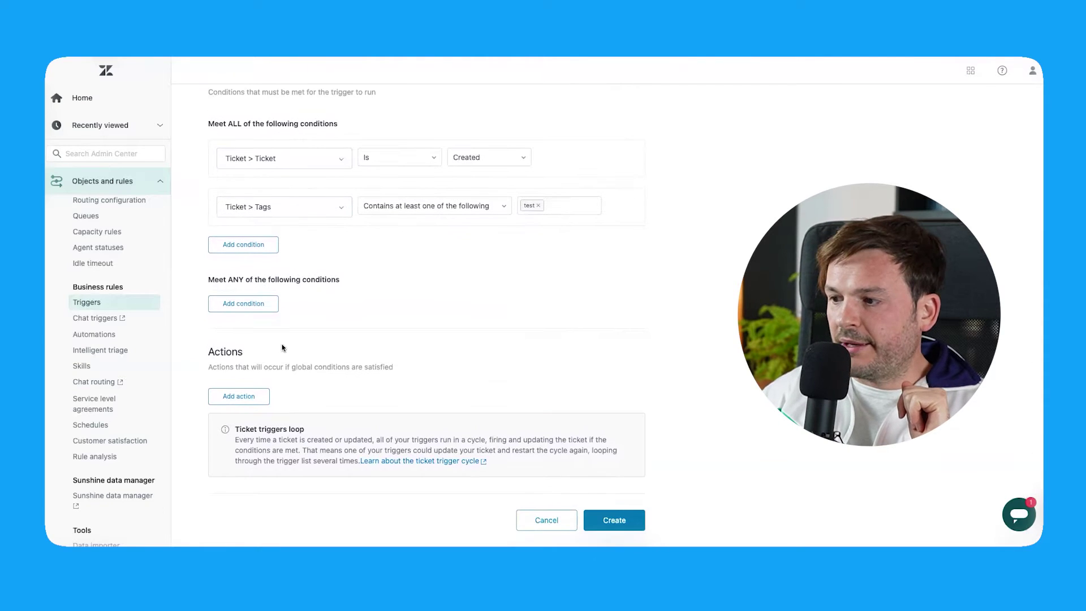
Step: Add a Notify by Text action sending to the requester from the account's phone number
left_click(257, 397)
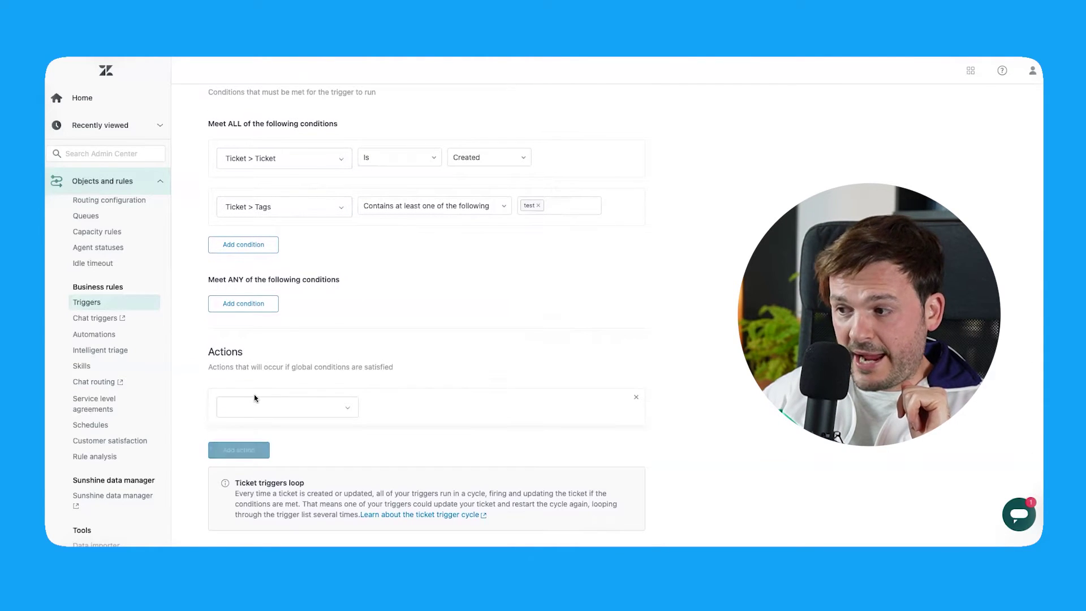
left_click(268, 408)
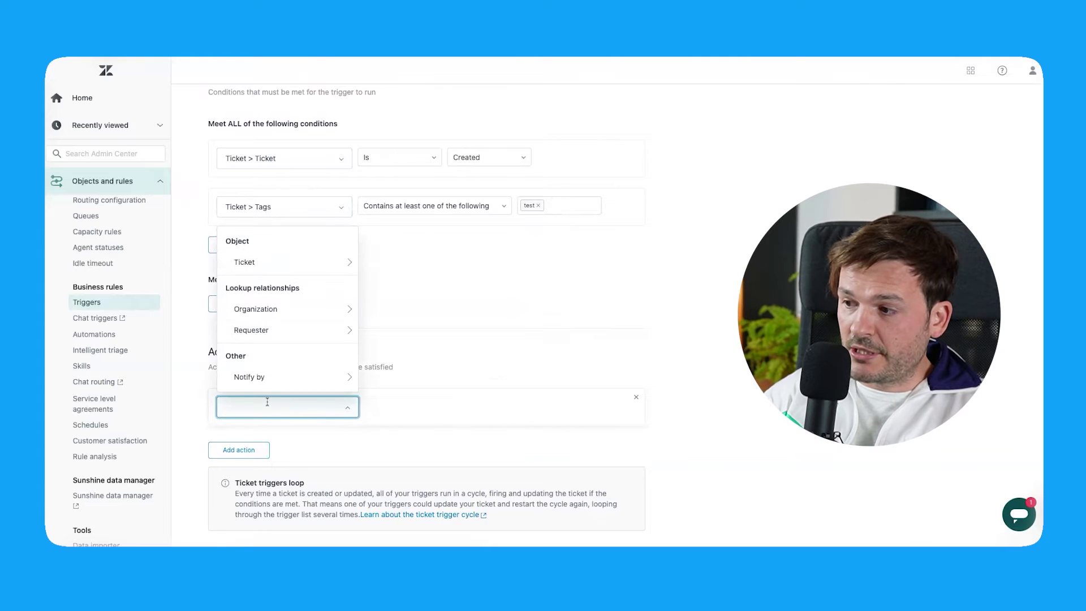
left_click(286, 376)
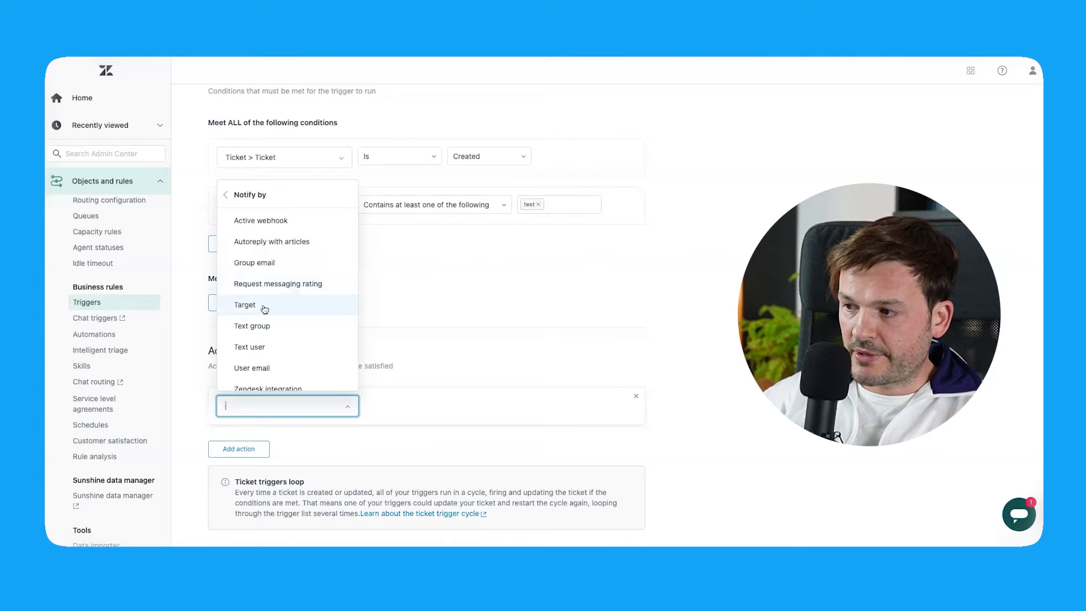
left_click(269, 348)
scroll(375, 362, "down", 1)
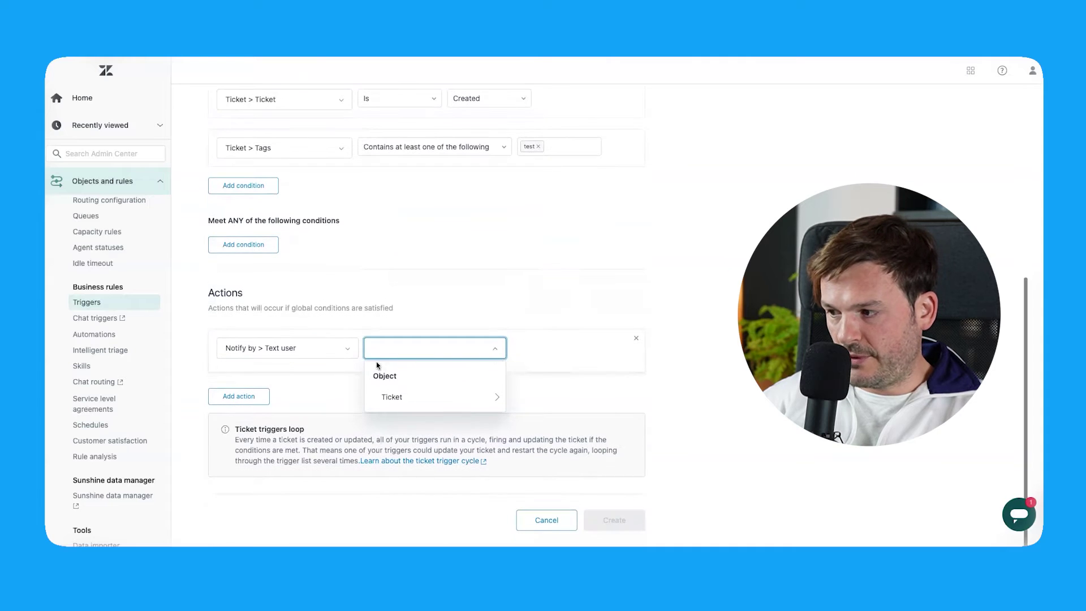
left_click(449, 397)
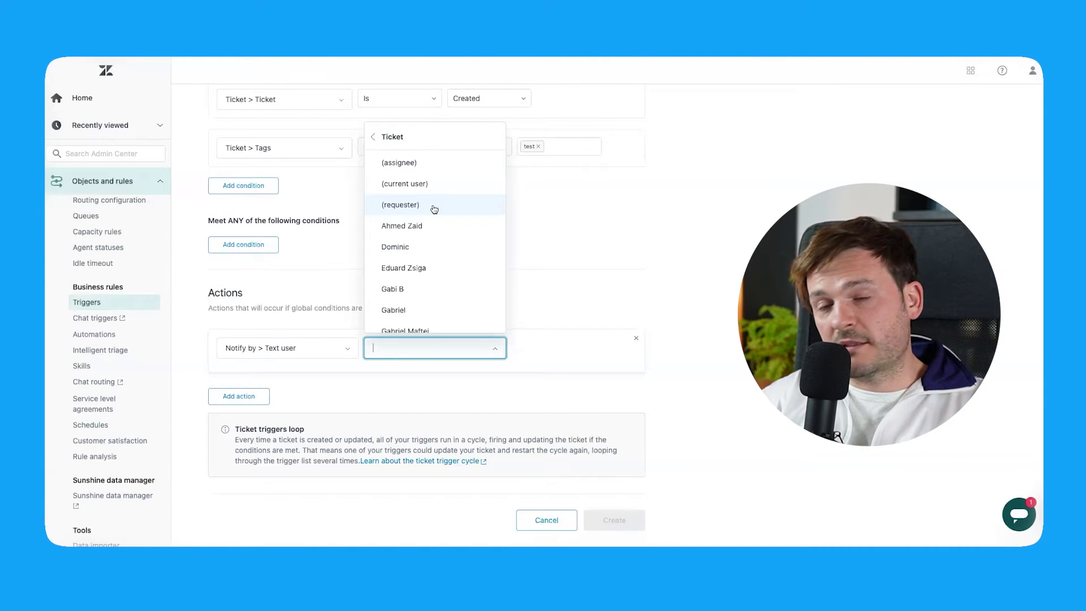
left_click(434, 209)
scroll(572, 306, "down", 2)
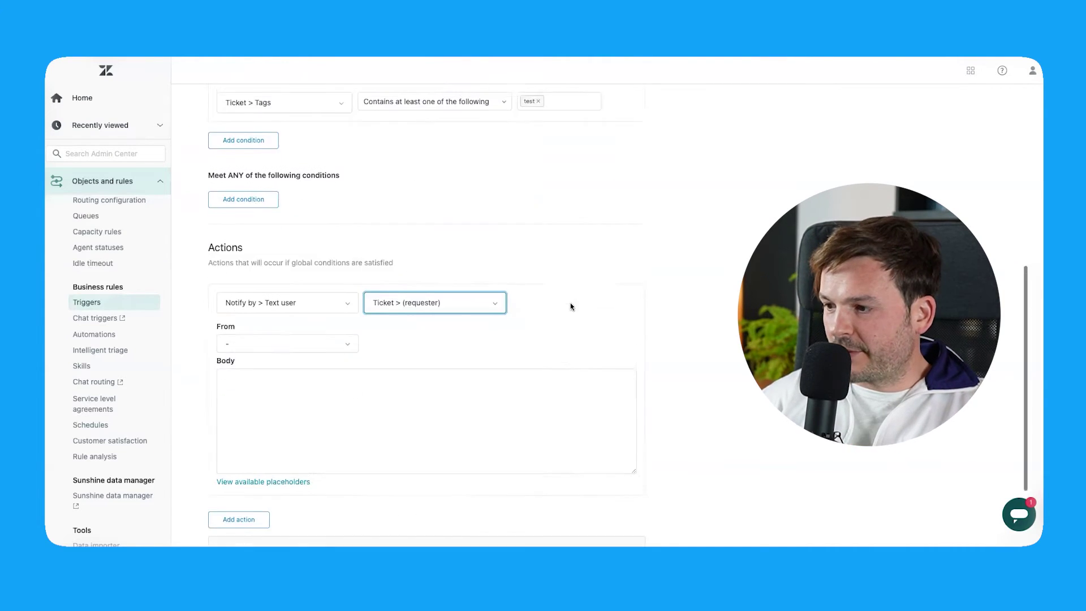
left_click(281, 312)
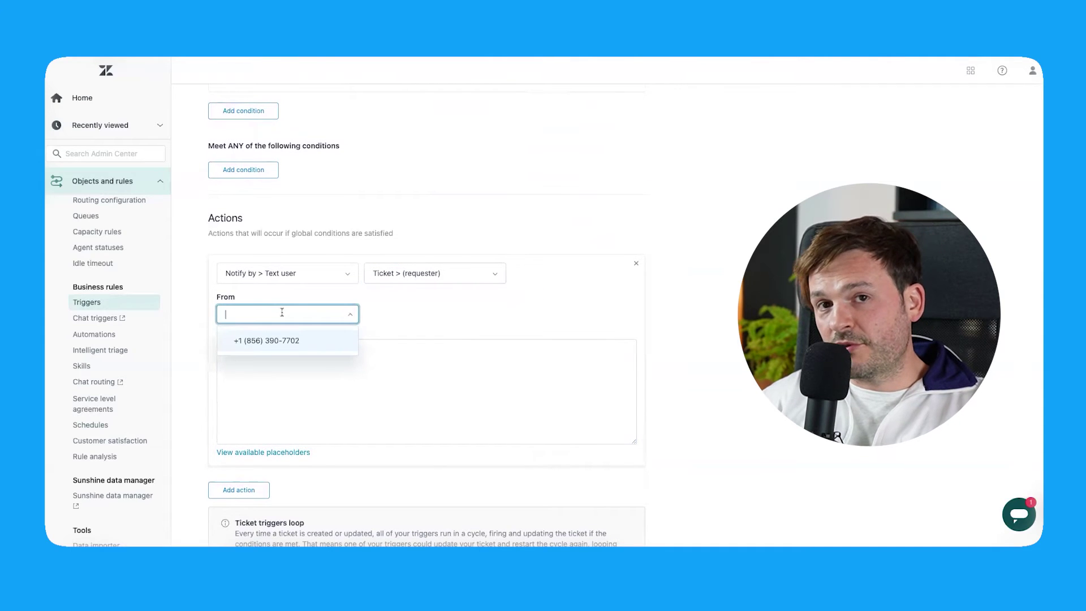
left_click(280, 345)
Step: Write the text body 'Hey bro, this is your marketing update!' followed by a star emoji
left_click(358, 374)
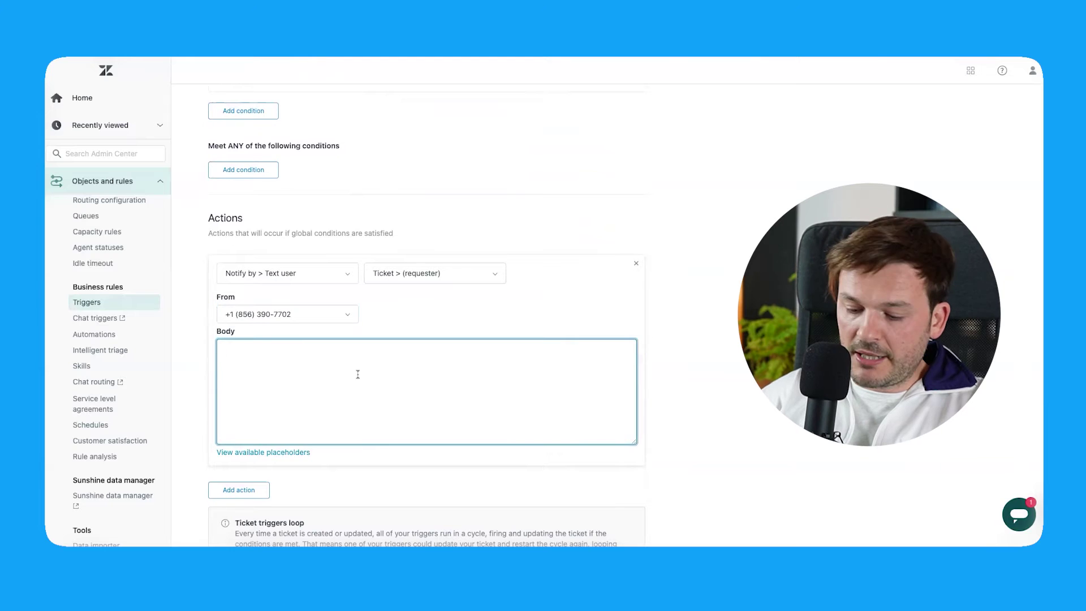
type("Hey b")
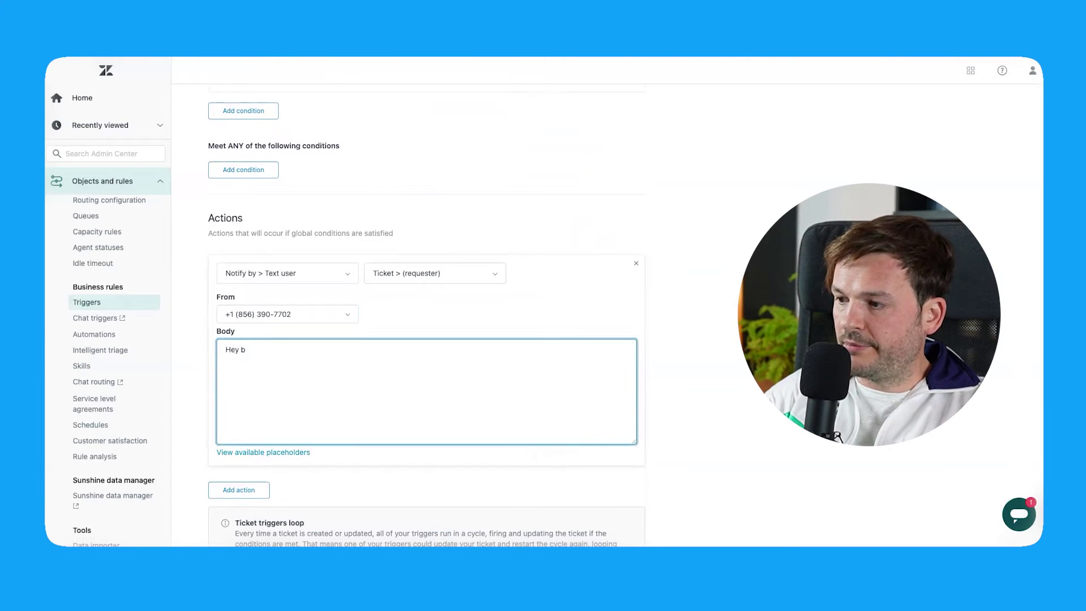
type("ro, this is your marke")
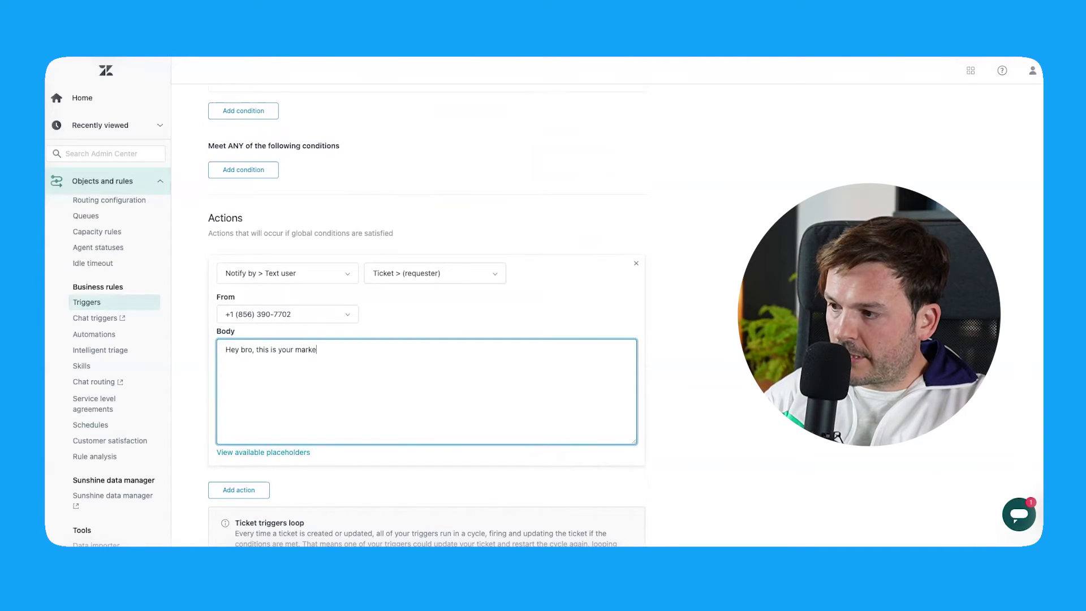
type("ting update! `")
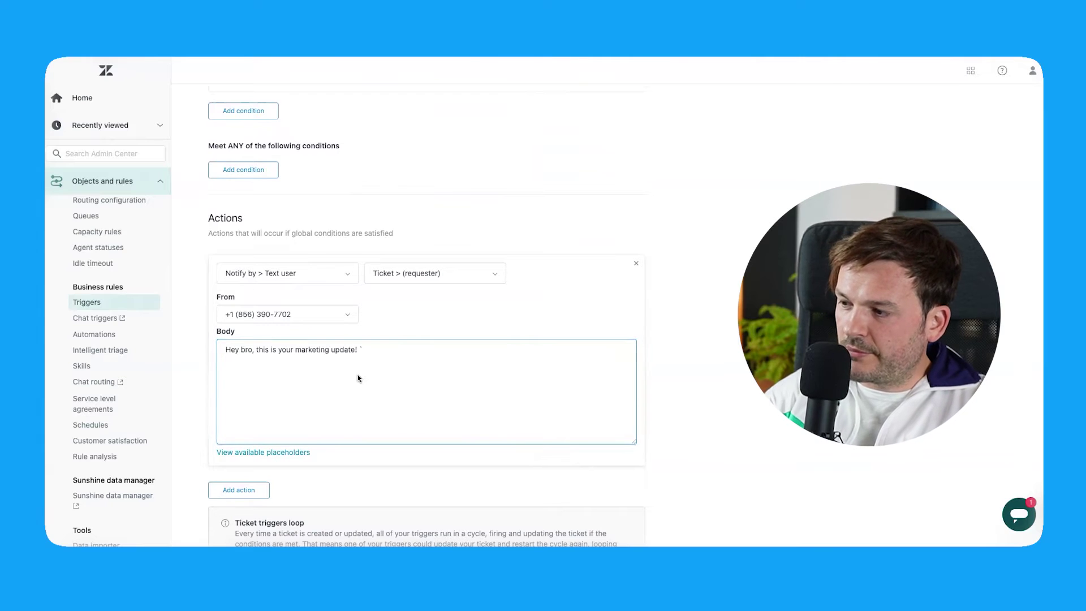
left_click(393, 351)
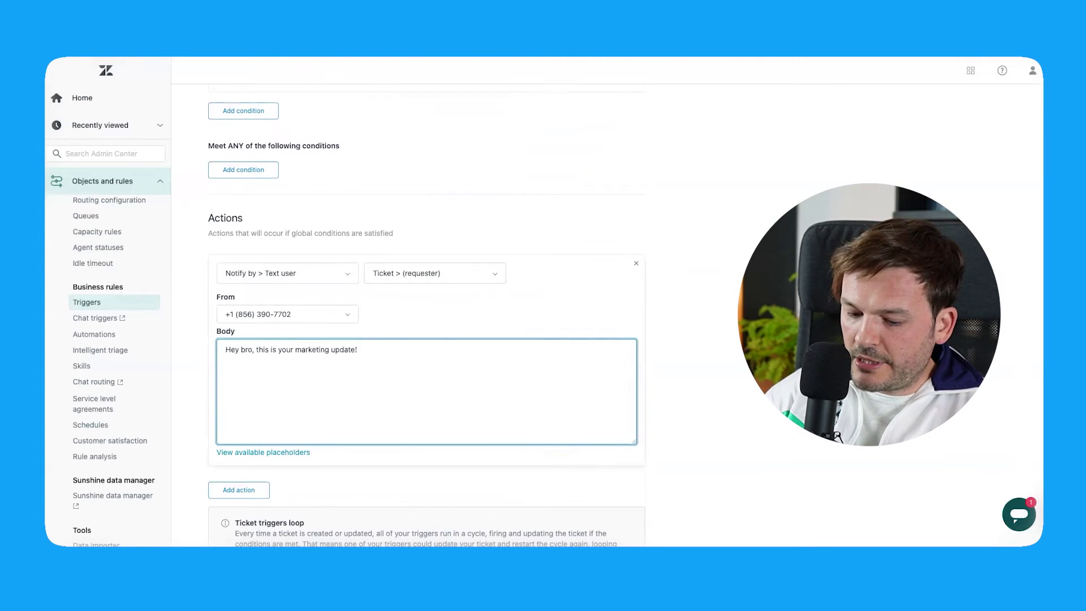
key("ctrl+super+space")
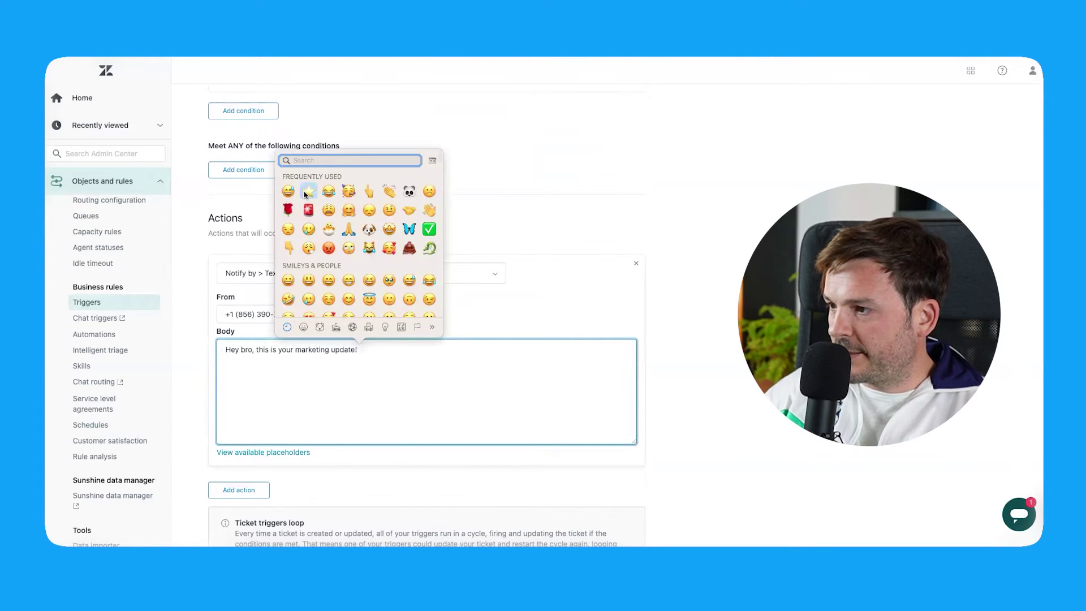
left_click(305, 193)
scroll(250, 398, "down", 2)
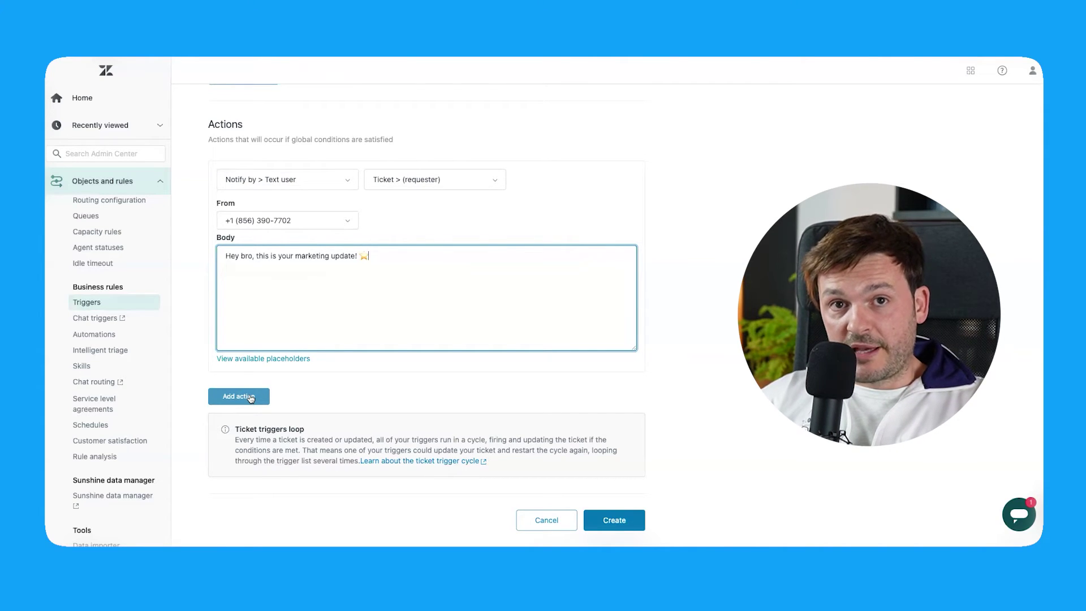
Step: Add a Ticket Status category action set to Solved and create the trigger
left_click(251, 398)
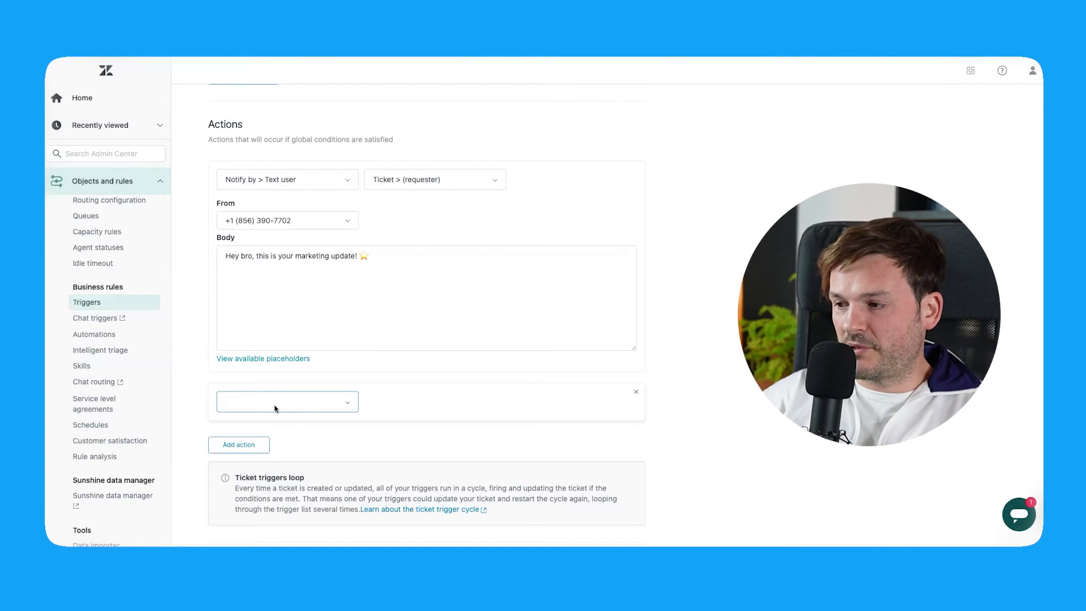
type("statu")
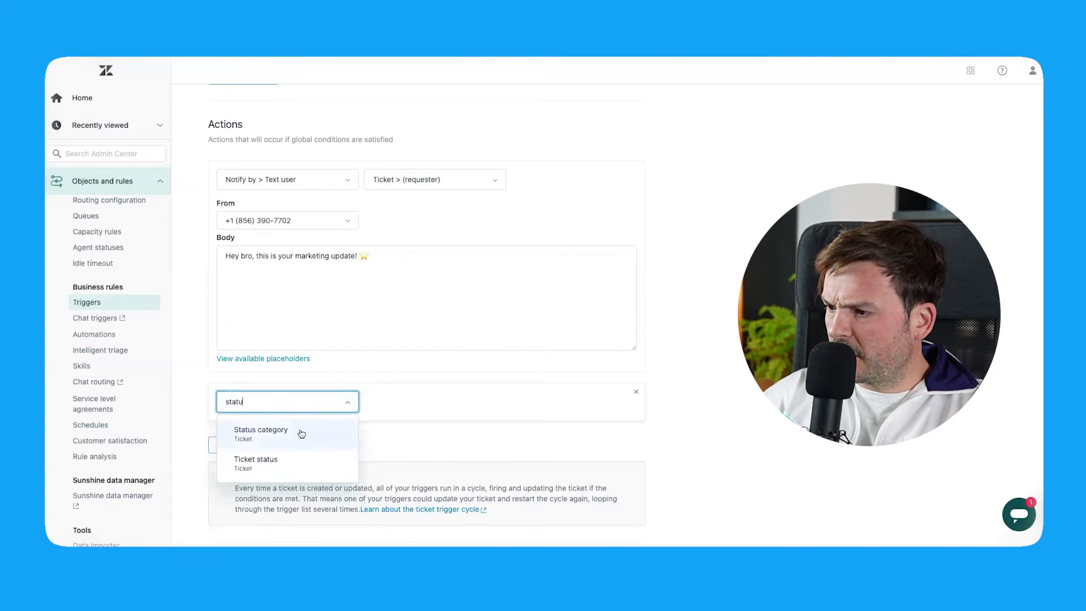
left_click(302, 434)
left_click(415, 504)
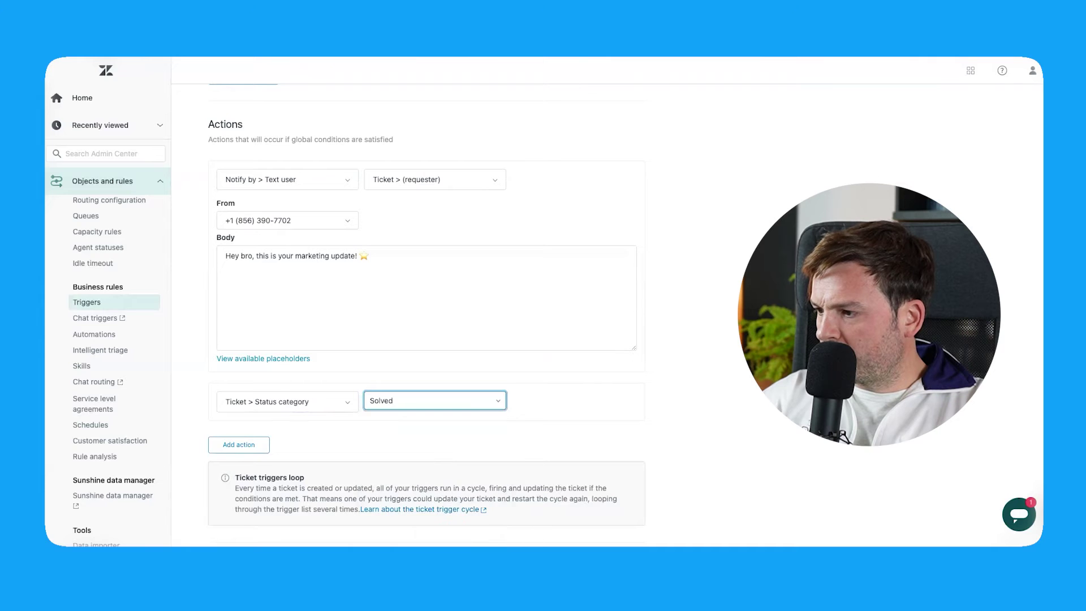
scroll(430, 311, "down", 1)
left_click(631, 520)
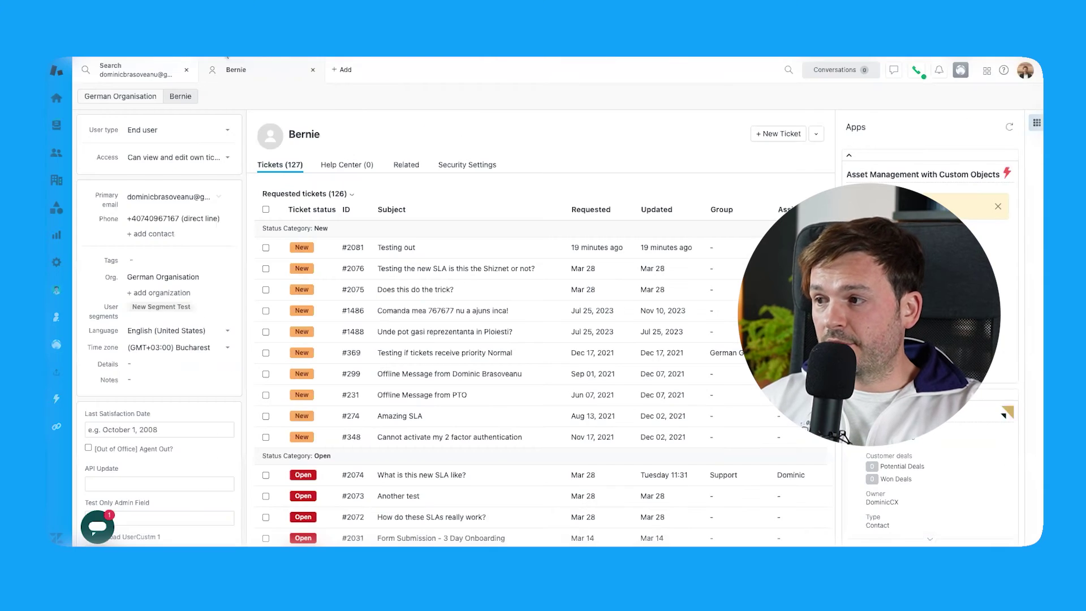
Step: Start a new ticket and set the demo user as its requester
left_click(343, 70)
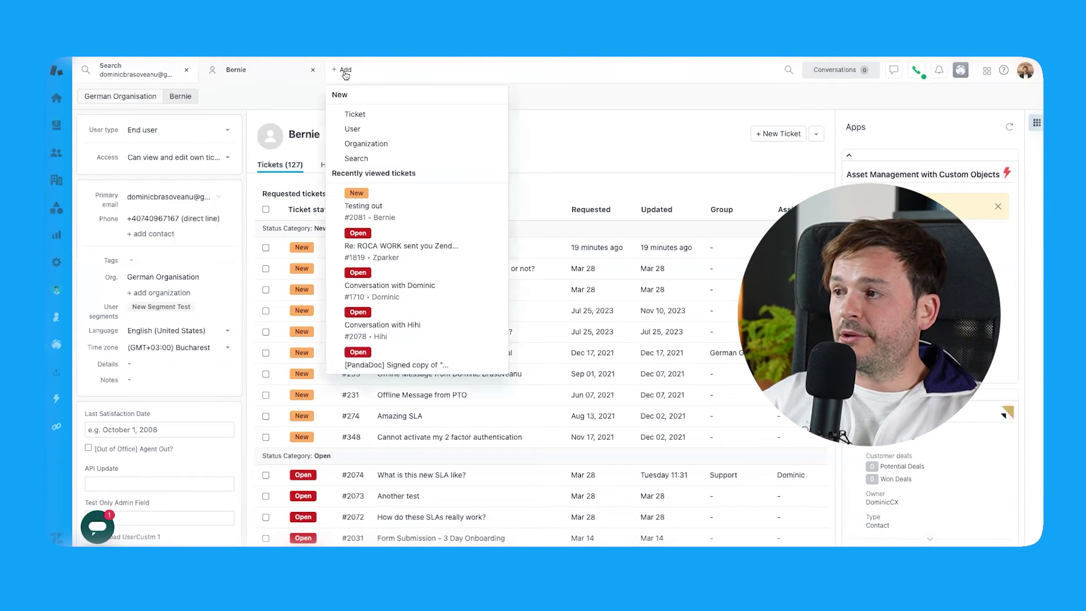
left_click(371, 113)
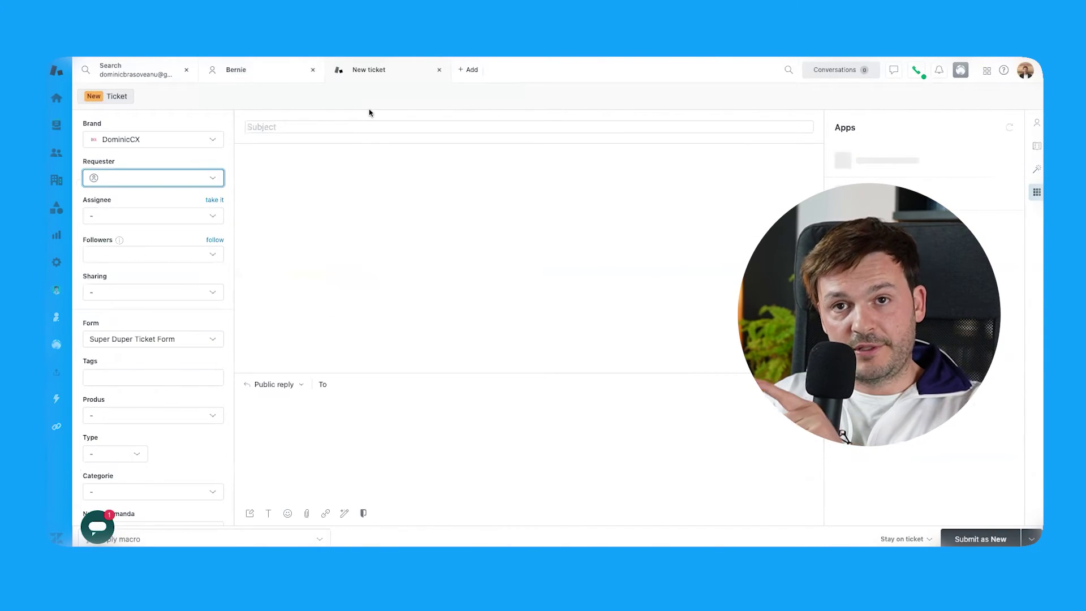
left_click(150, 175)
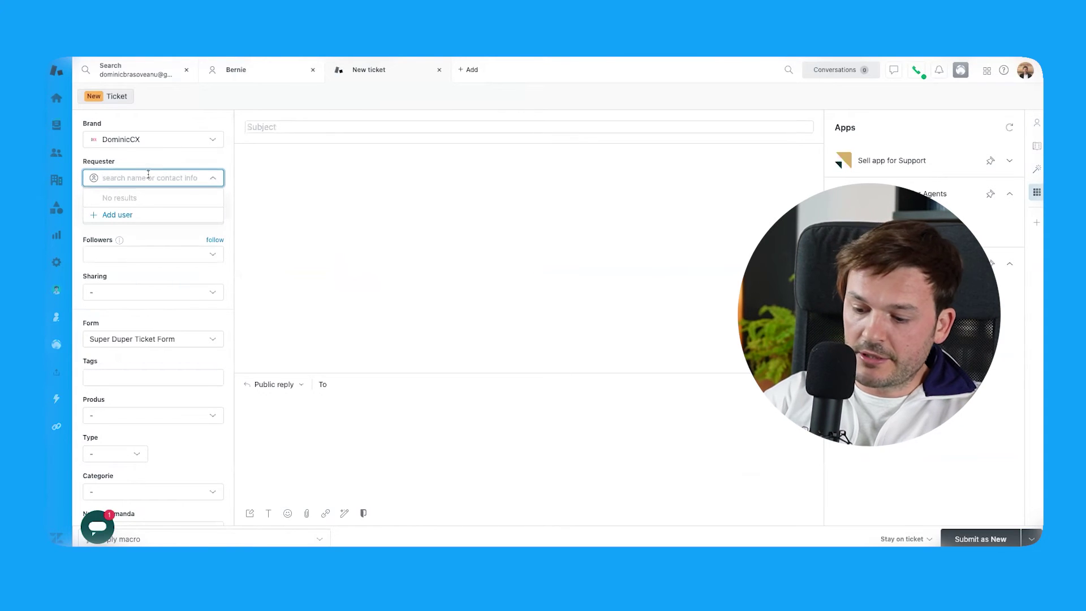
key("Return")
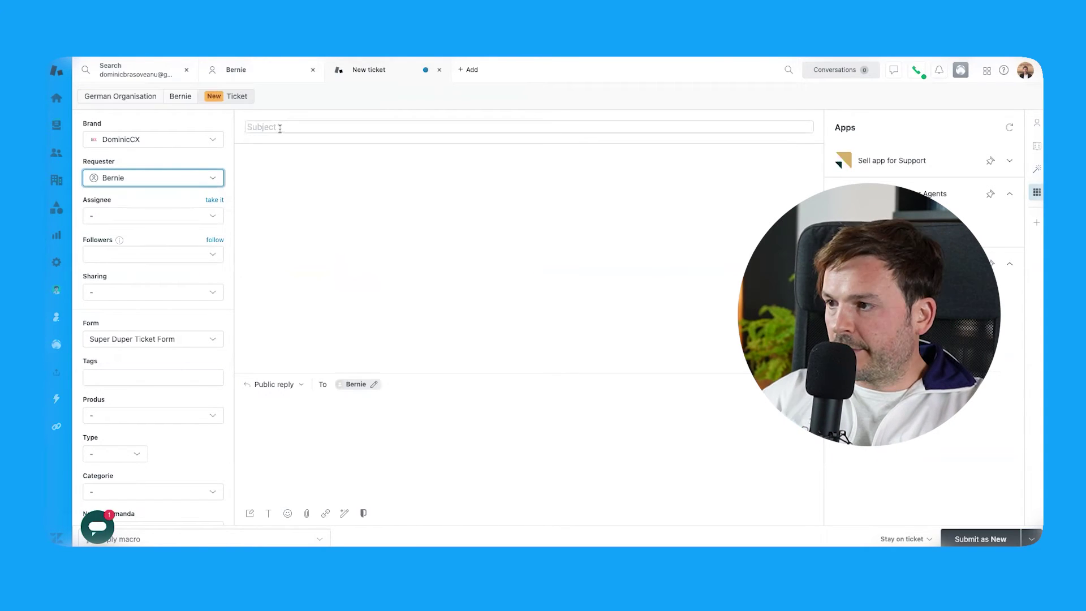
Step: Enter subject 'Test ticket for marketing text notification' and description 'This is a description.'
left_click(279, 128)
type("Test ticket for ")
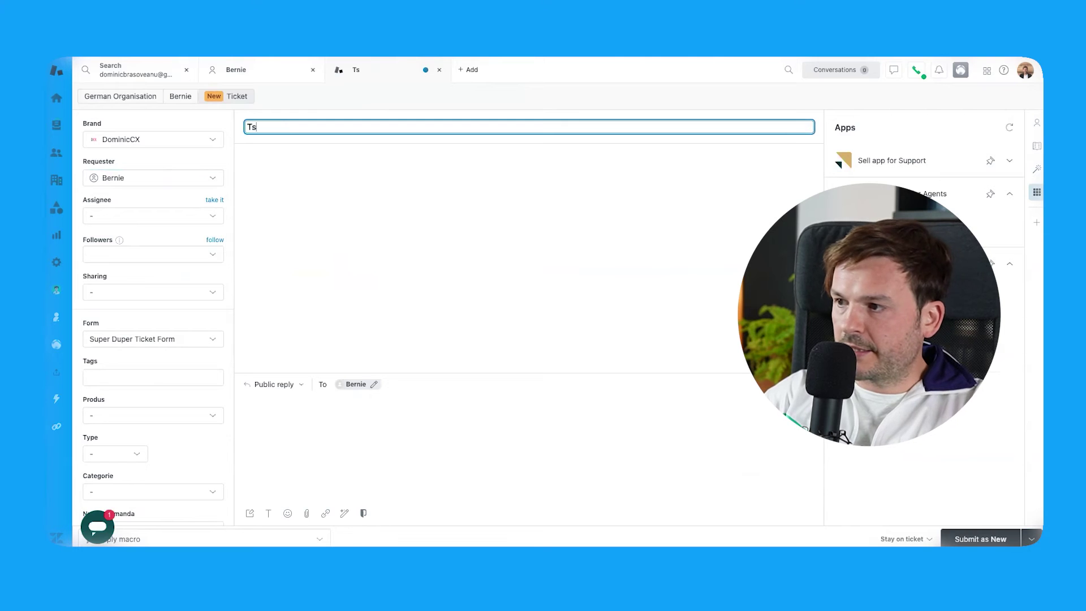
type("marke")
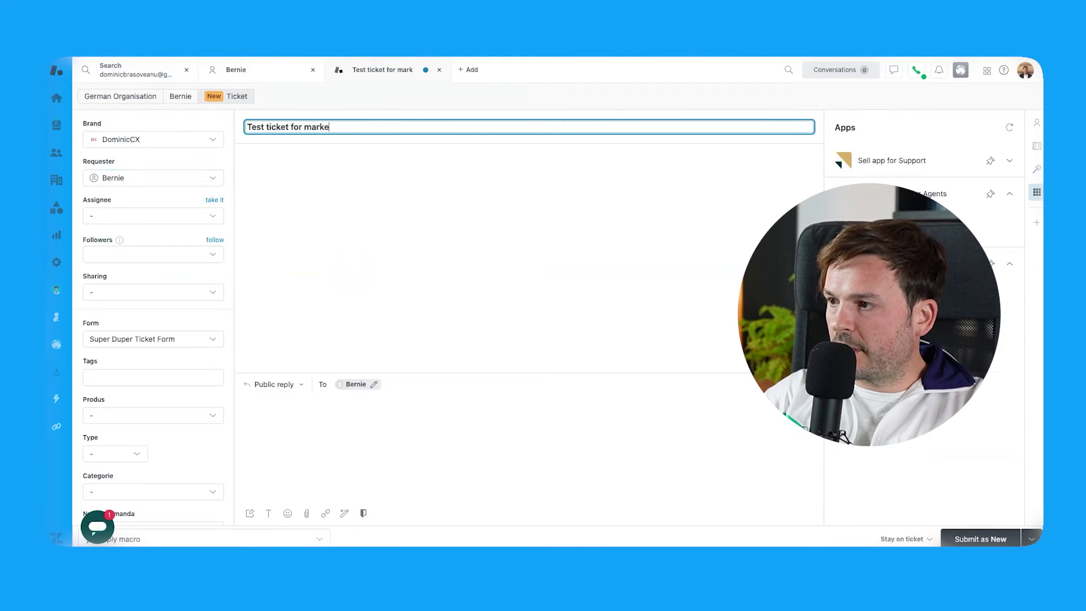
type("ting text update")
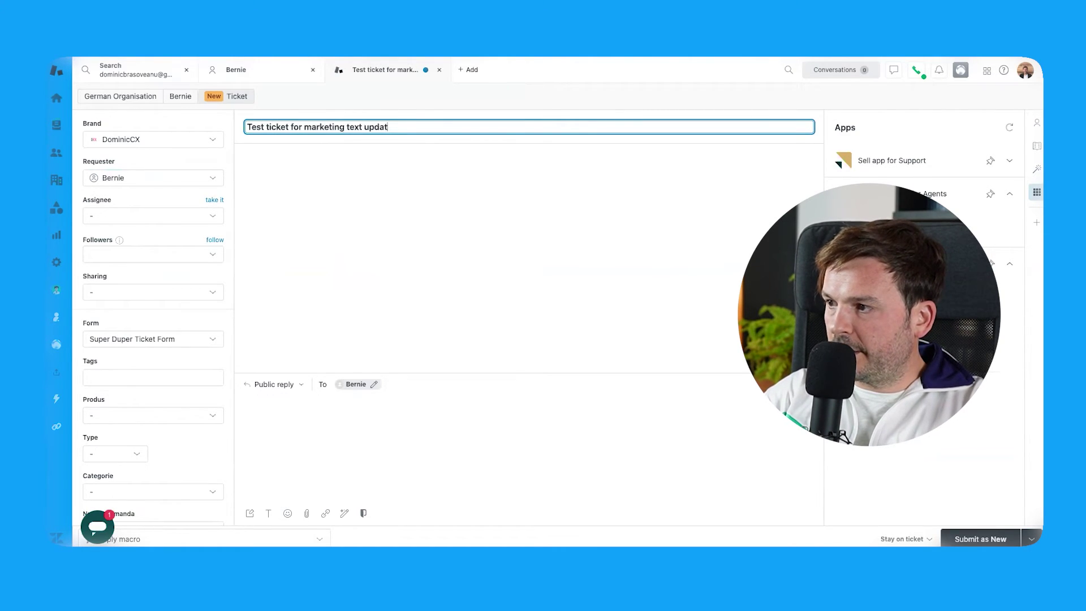
key("BackSpace")
key("BackSpace")
key("BackSpace")
key("BackSpace")
key("BackSpace")
type("notification")
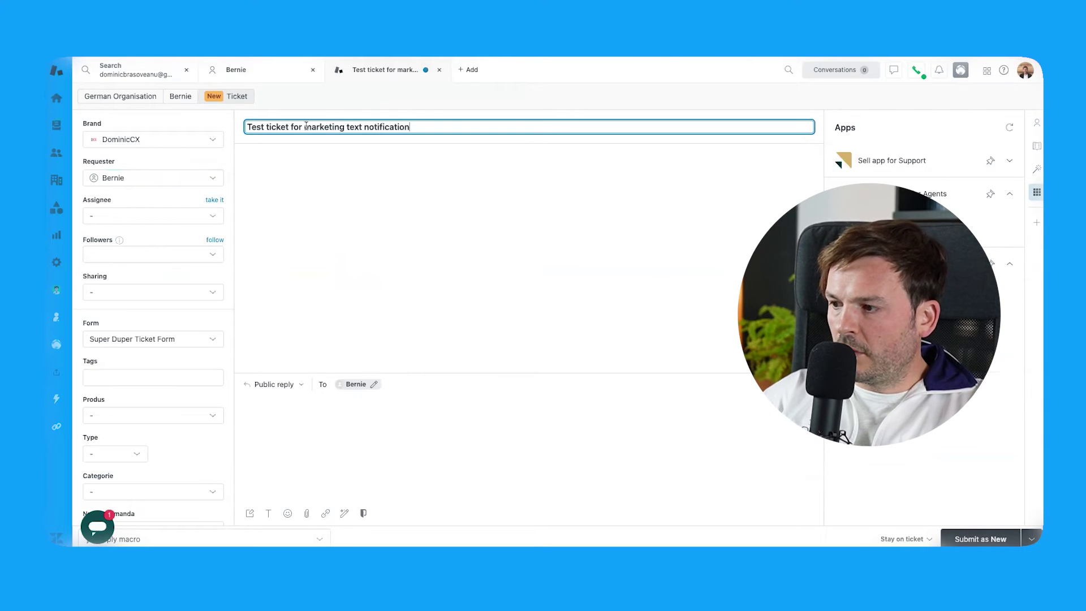
key("Tab")
type("Hey bro,")
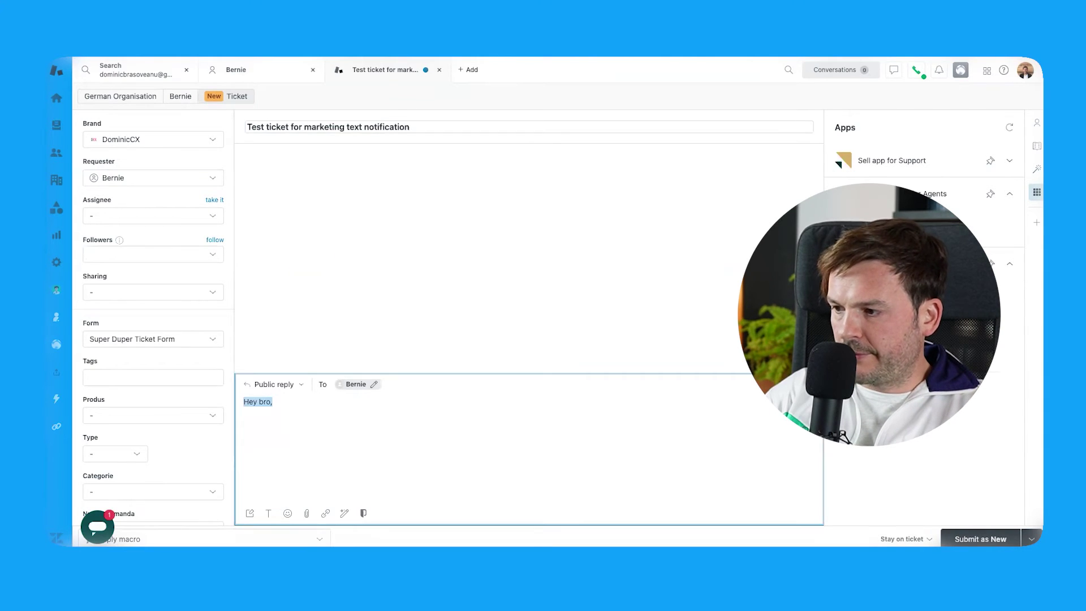
type("This is a")
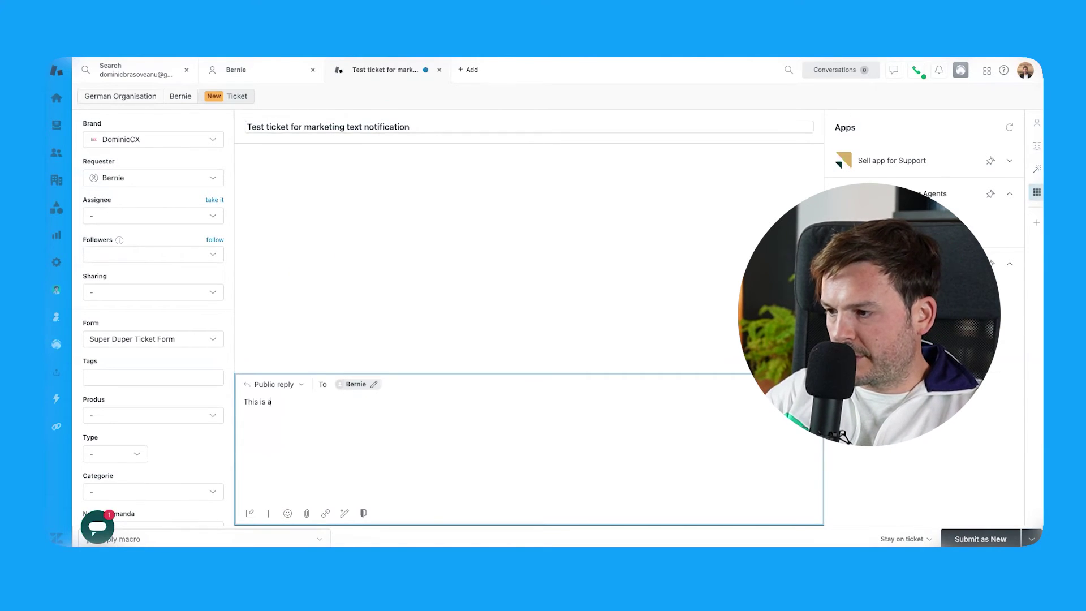
type(" descriptipn")
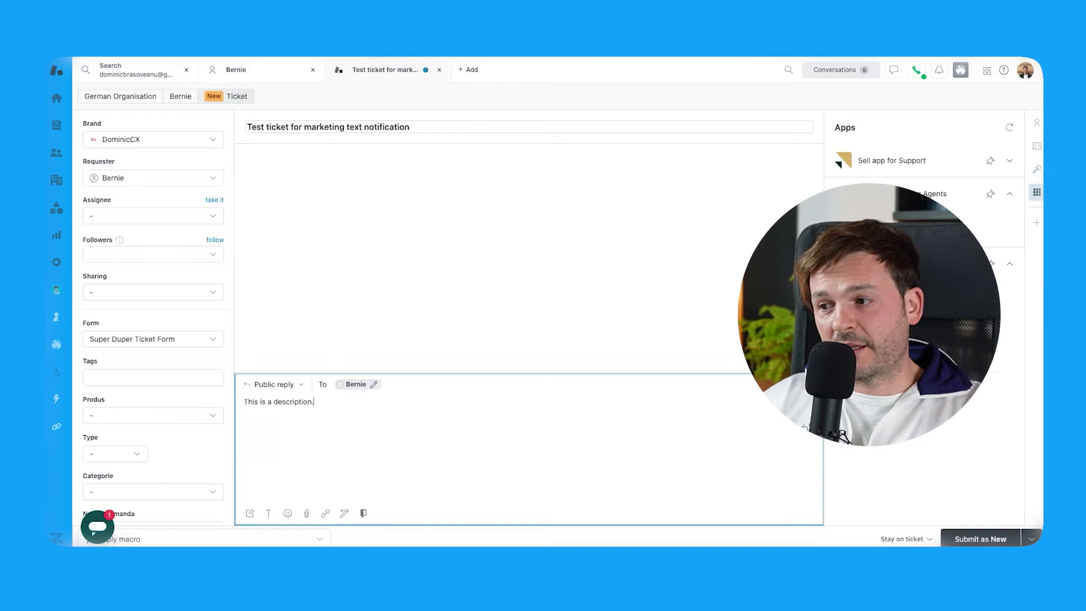
left_click(266, 320)
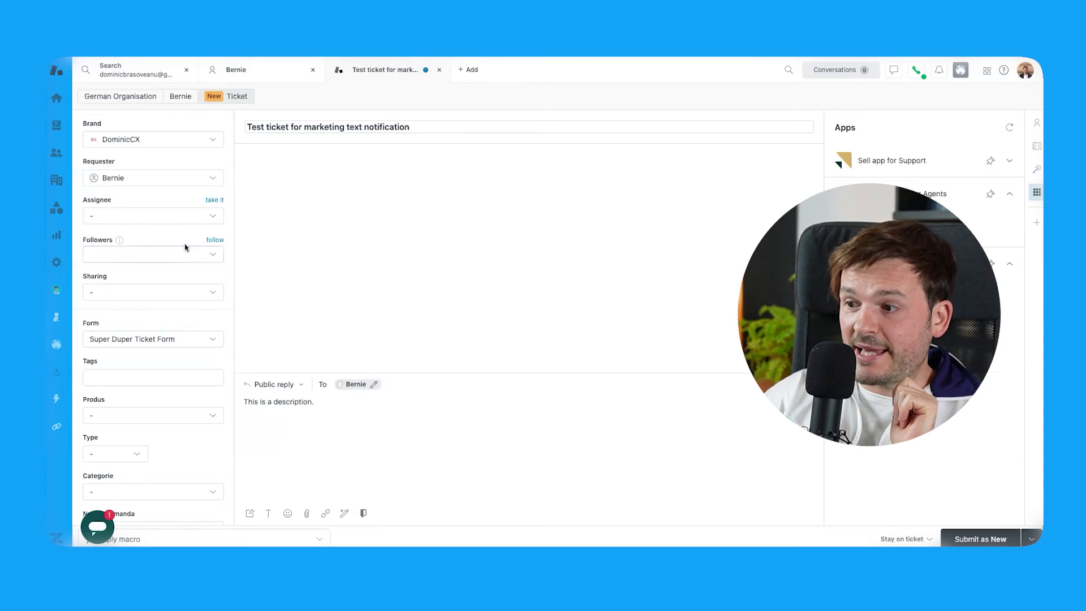
Step: Tag the ticket 'test' and submit it as new
left_click(111, 376)
type("test")
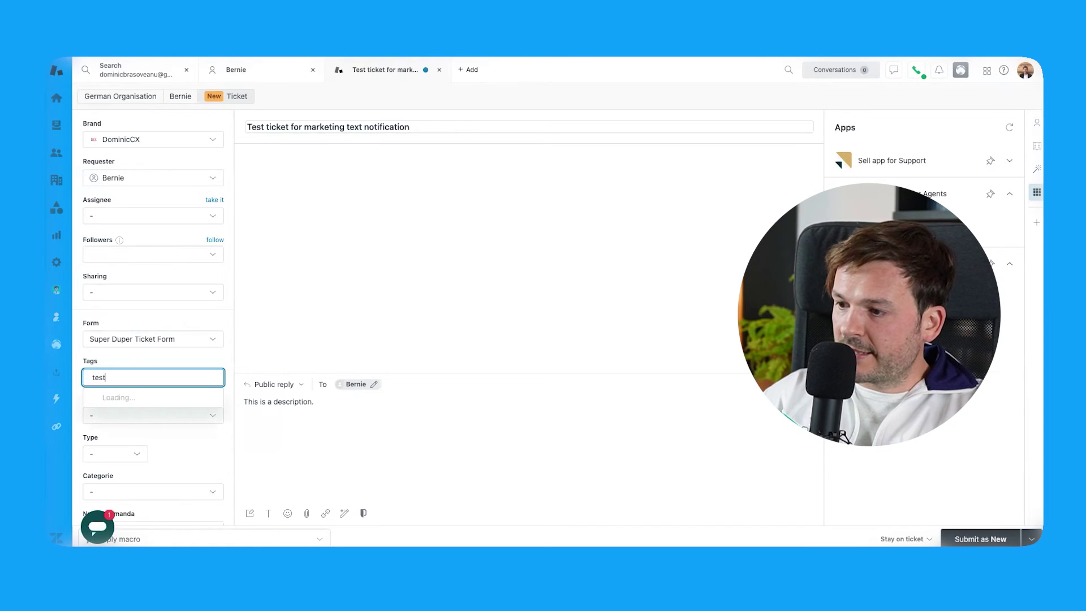
key("Return")
left_click(334, 334)
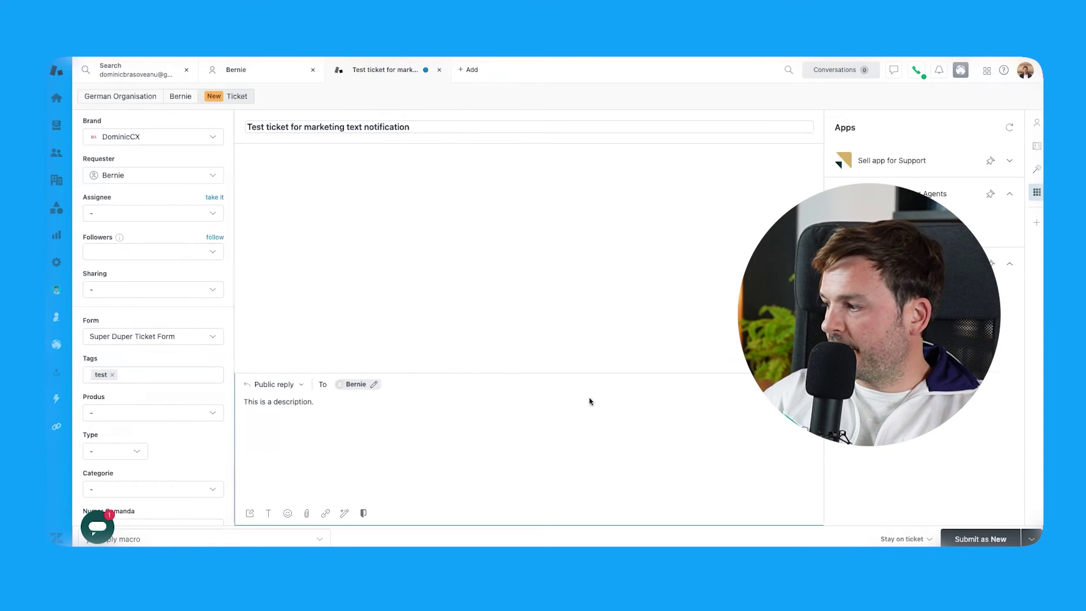
left_click(980, 539)
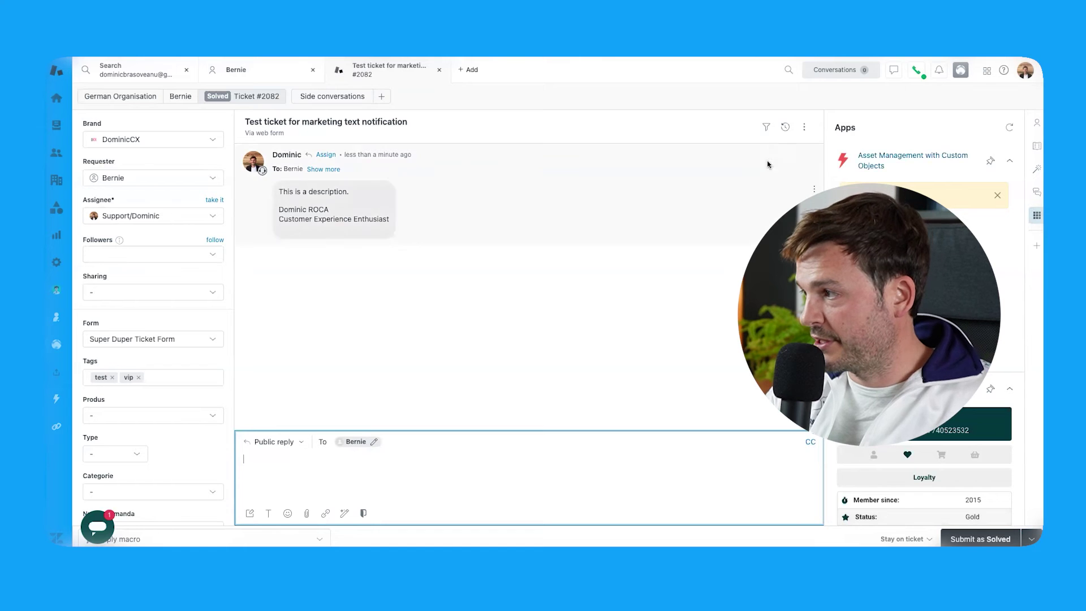
Step: Show ticket #2082's events log
left_click(786, 133)
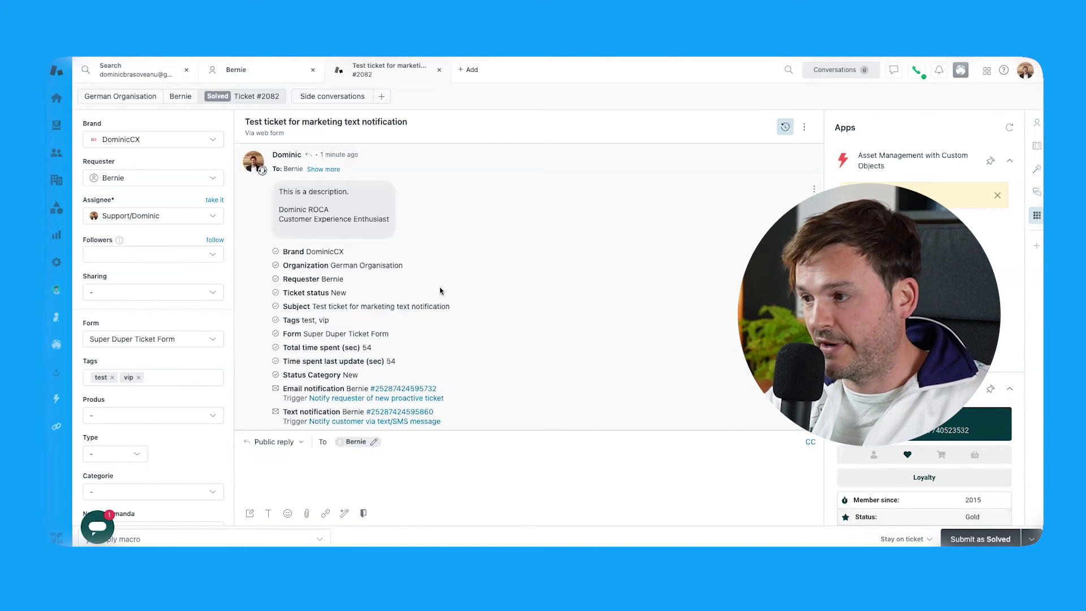
Step: Scroll through ticket #2082's events to confirm the text notification and Solved status changes
scroll(440, 292, "down", 1)
scroll(441, 292, "up", 1)
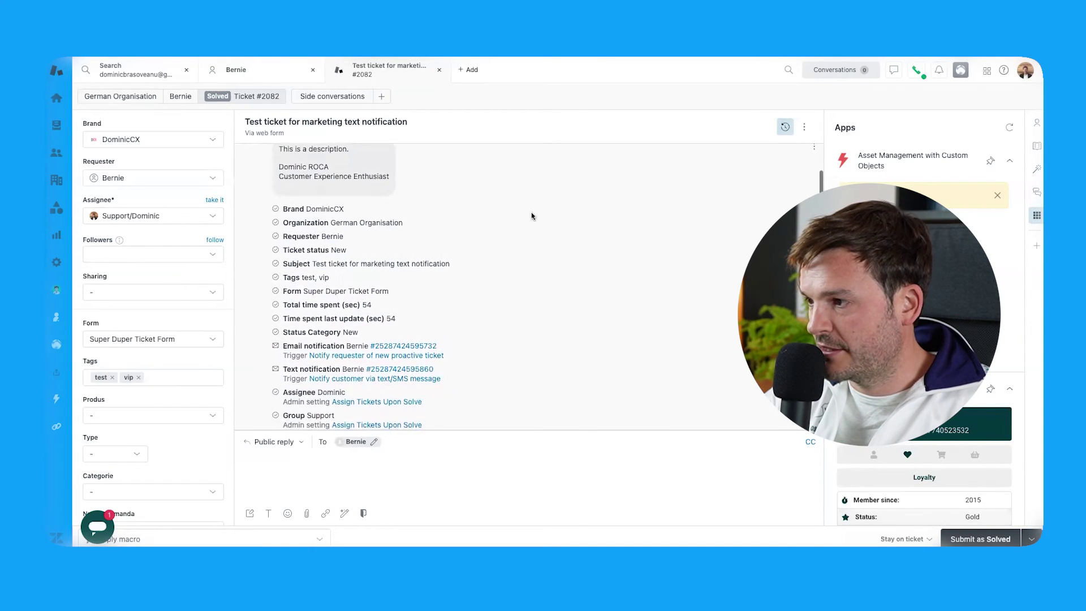
scroll(271, 193, "down", 2)
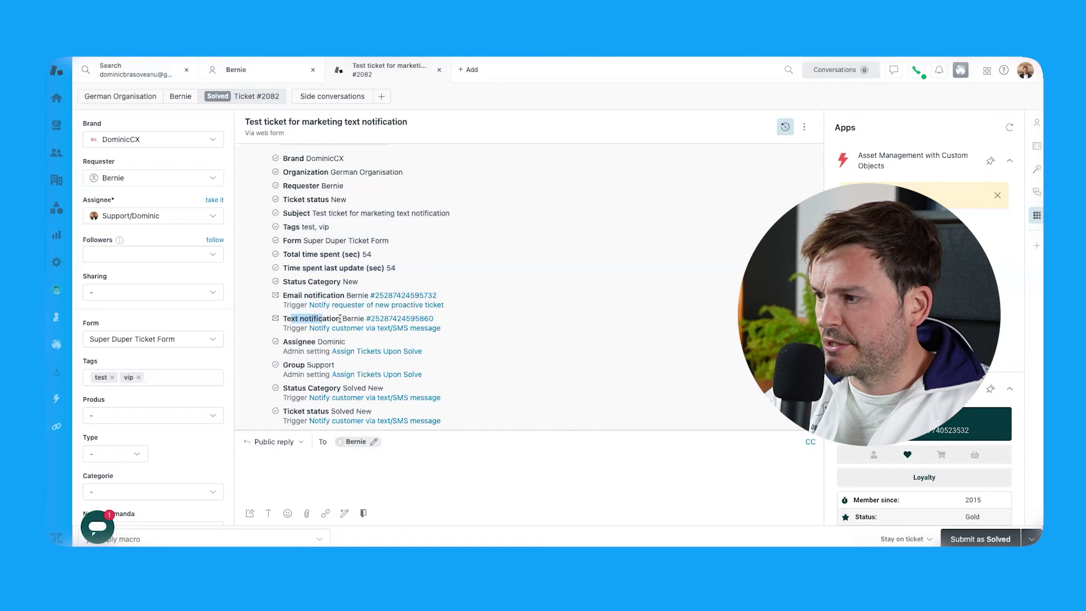
scroll(334, 328, "down", 1)
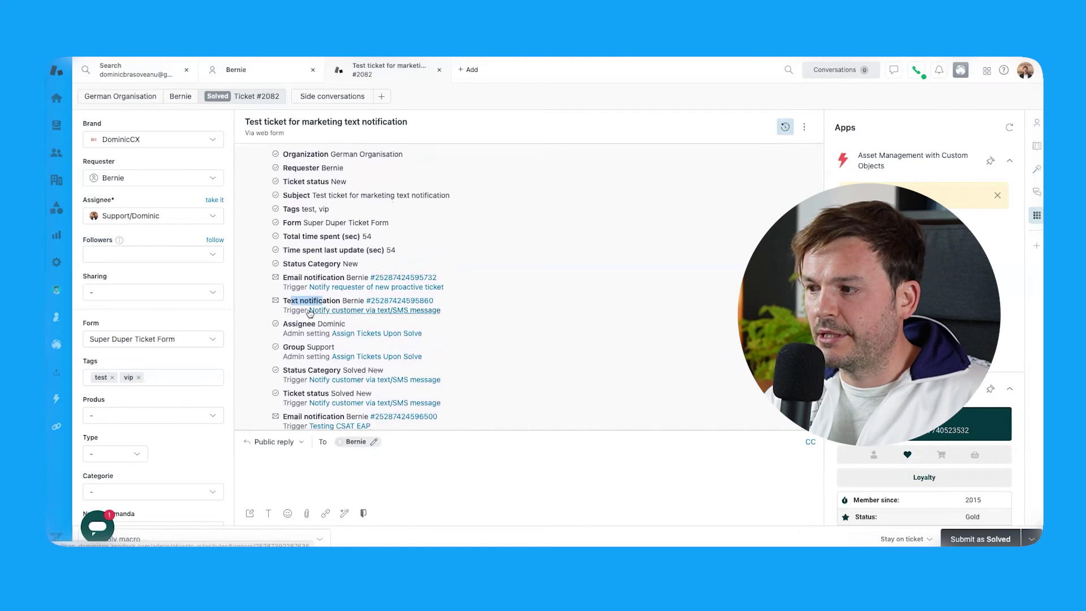